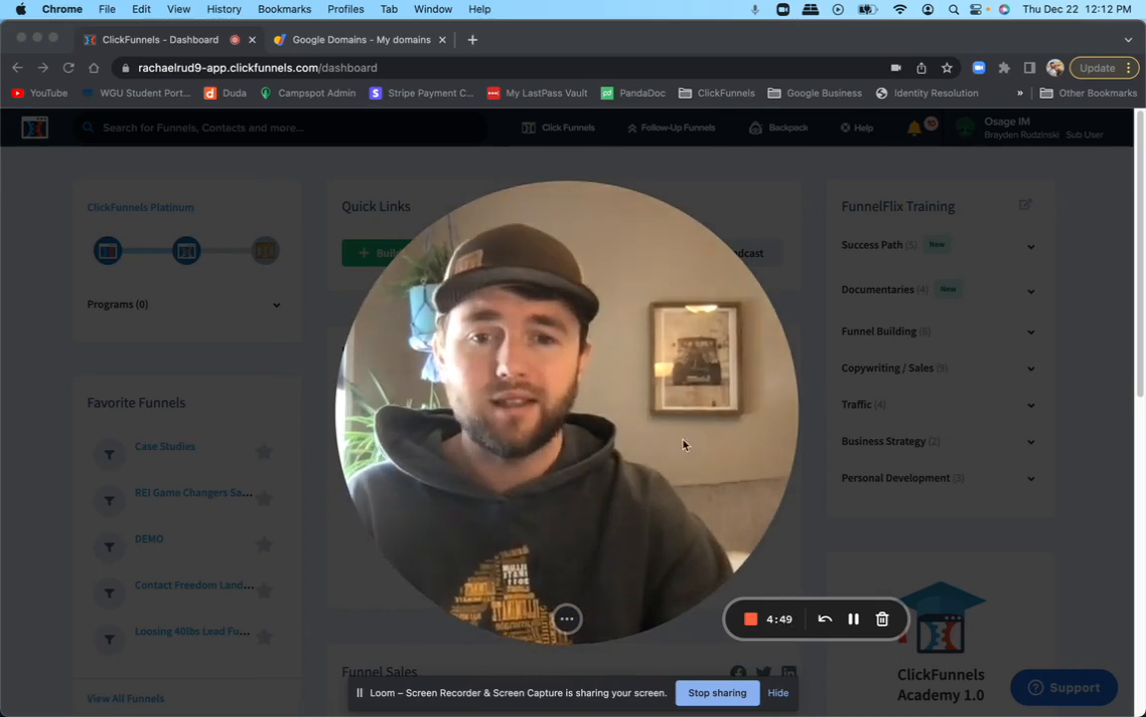
pyautogui.click(567, 617)
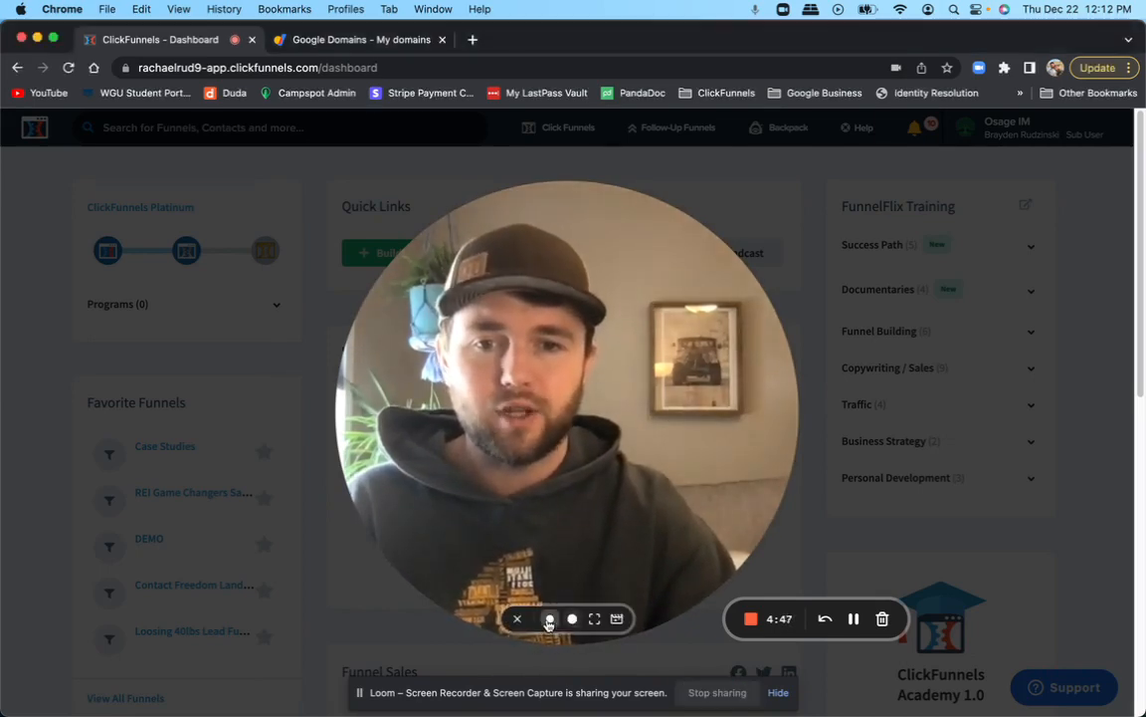
pyautogui.click(550, 618)
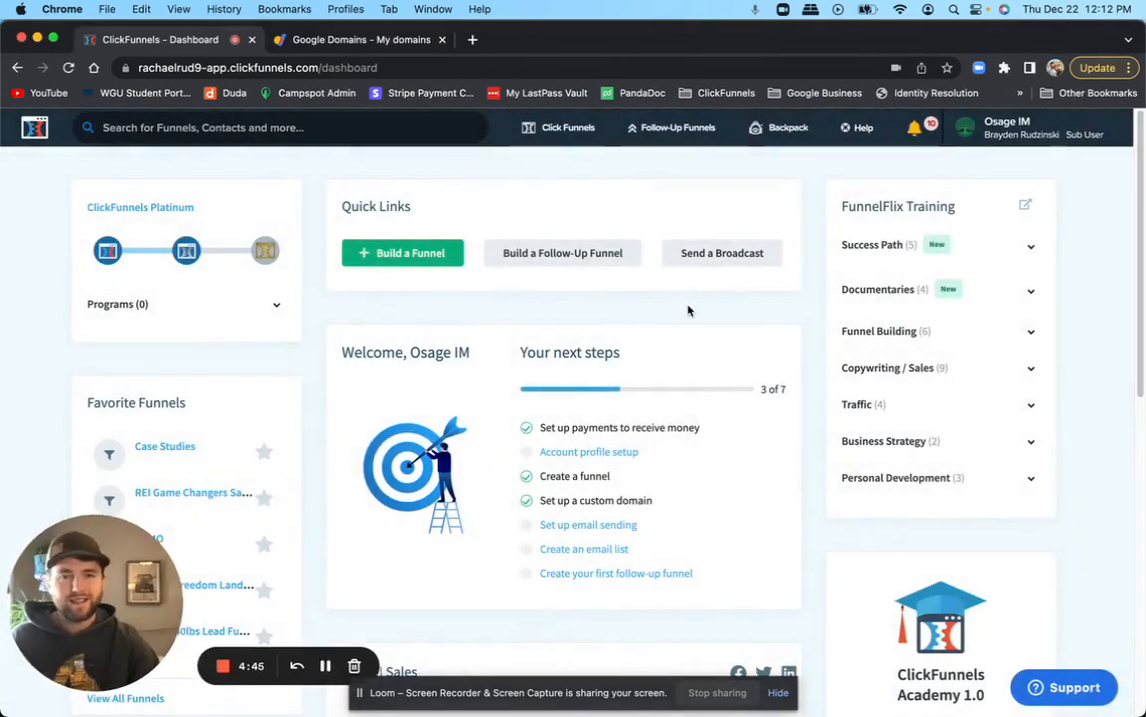
# Open the Domains page in the account settings.
pyautogui.moveTo(1052, 139)
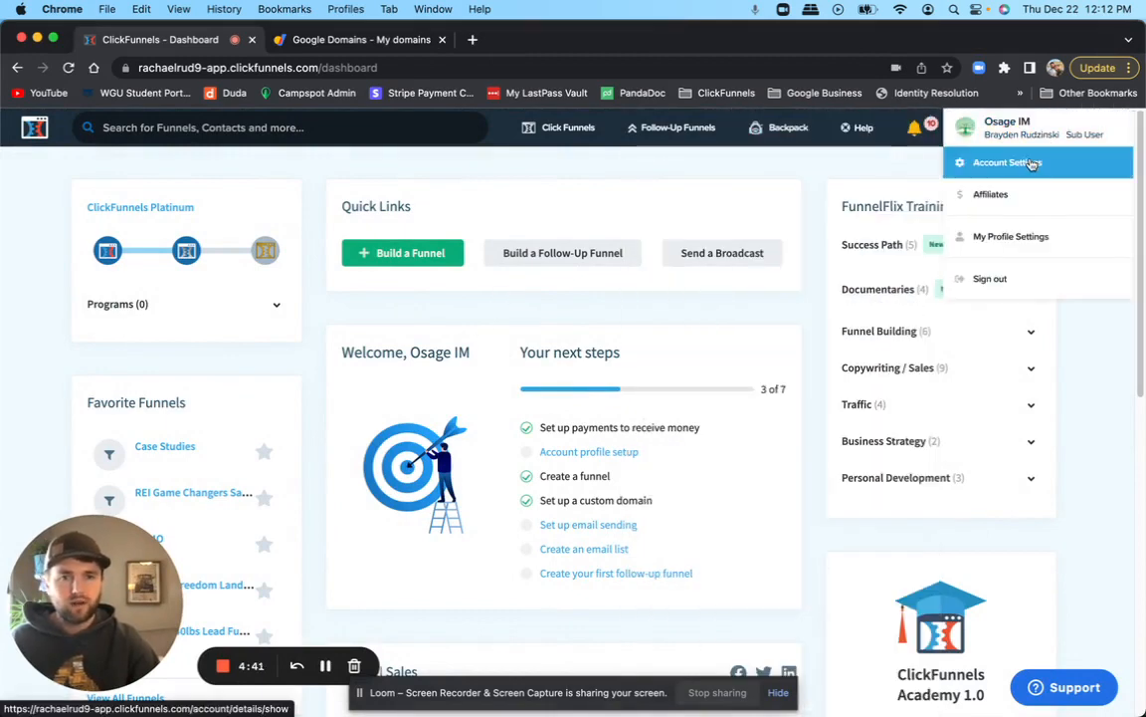
pyautogui.click(1032, 164)
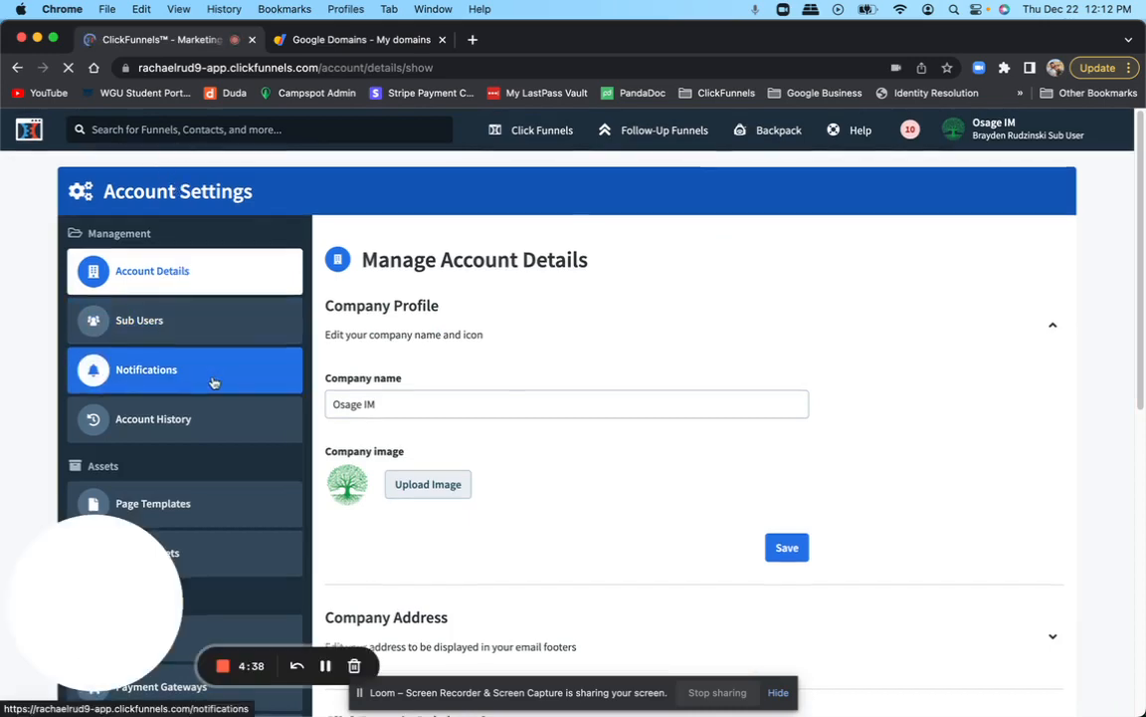
pyautogui.scroll(-10, 212, 381)
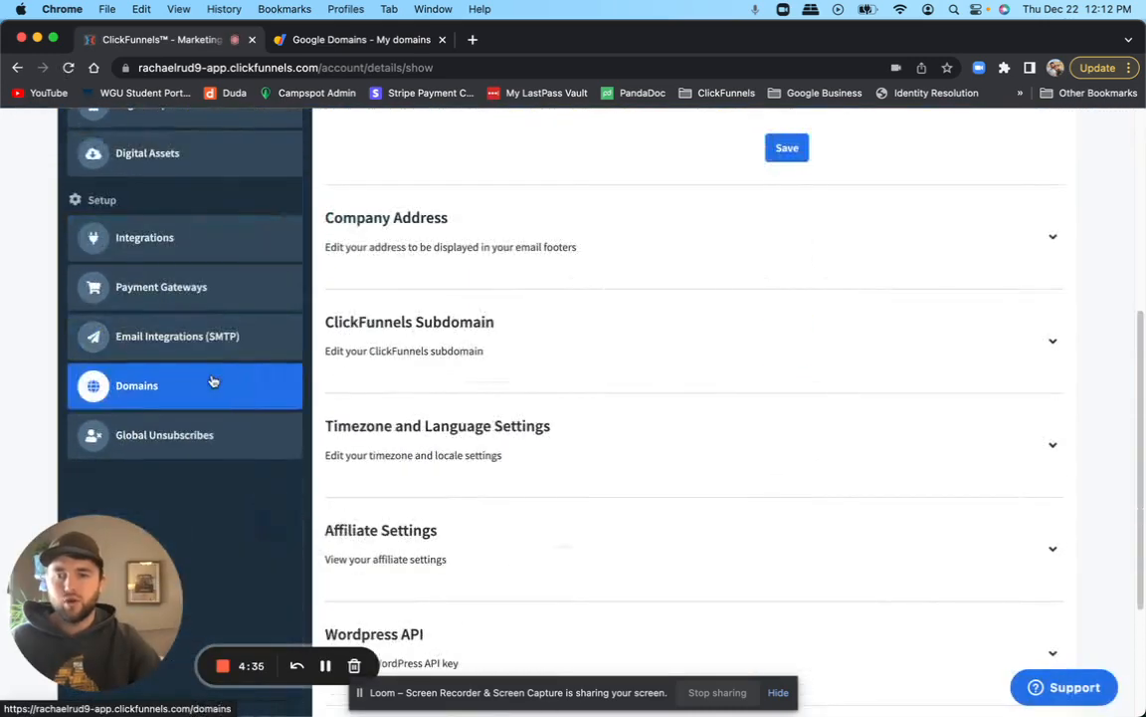
pyautogui.click(140, 400)
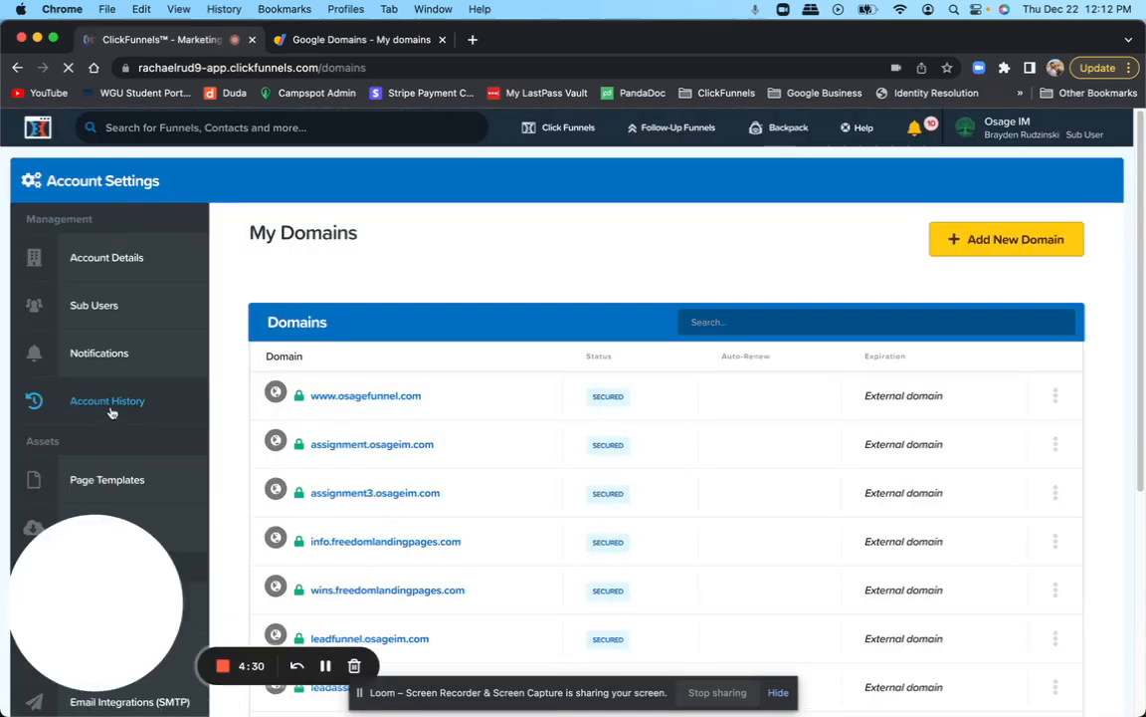
# Start adding a new domain and choose to use an existing domain that is already owned.
pyautogui.click(1008, 237)
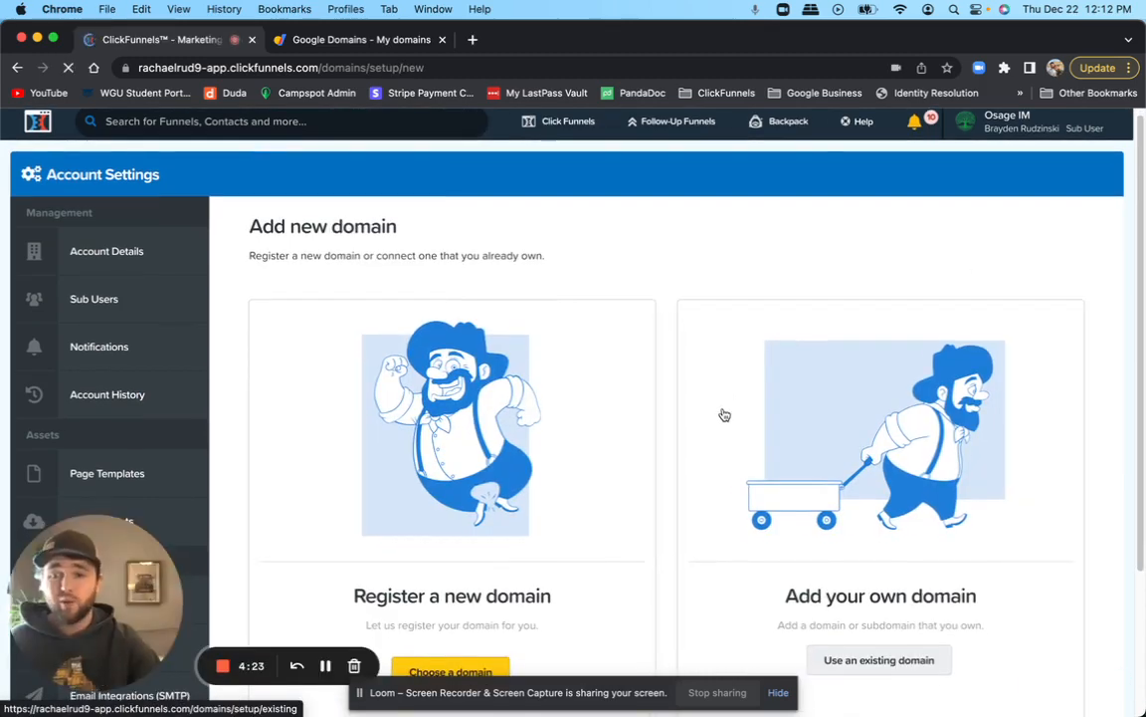
pyautogui.scroll(-2, 738, 425)
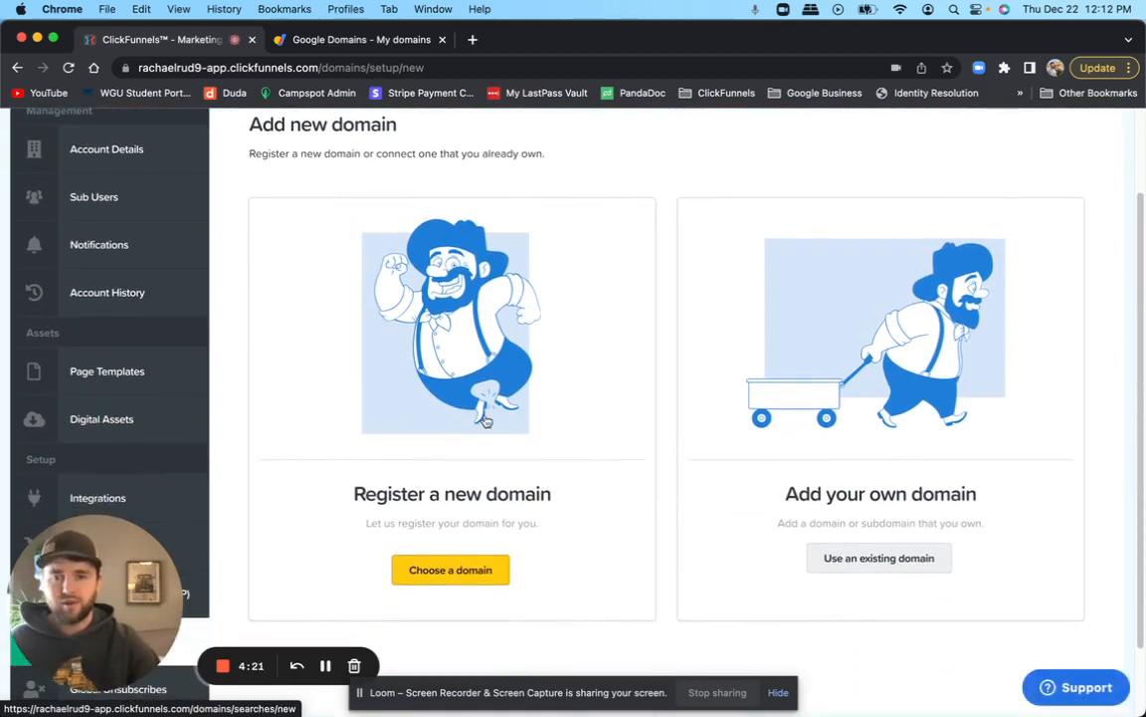
pyautogui.click(883, 559)
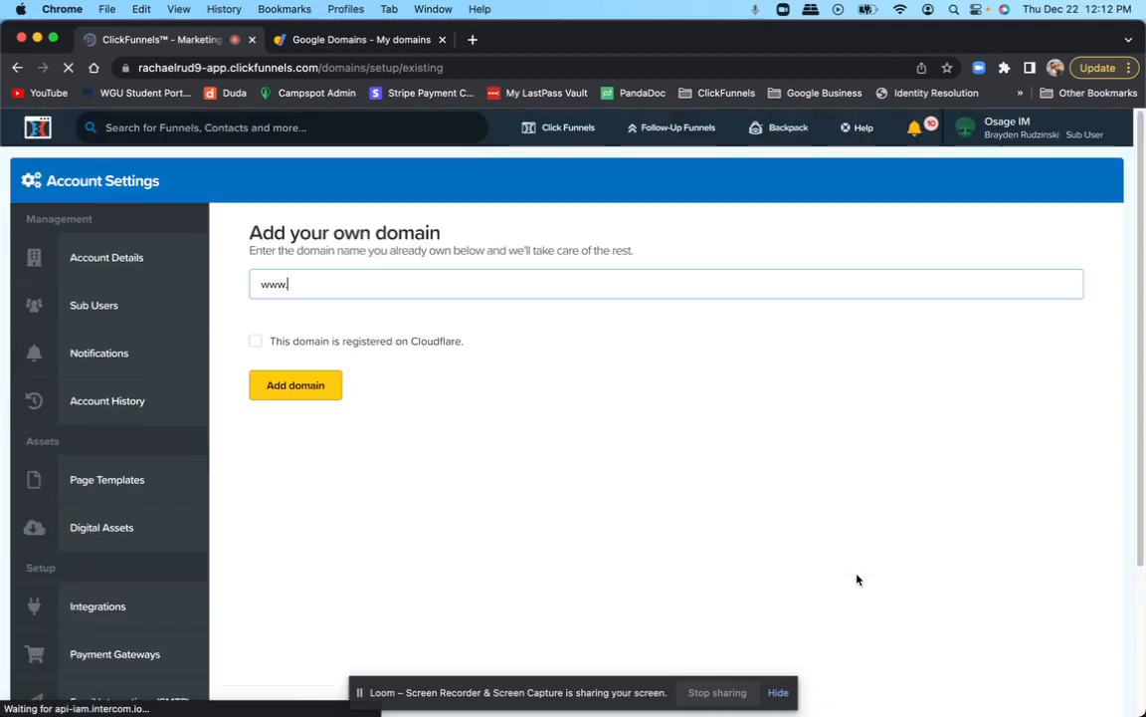
pyautogui.click(371, 279)
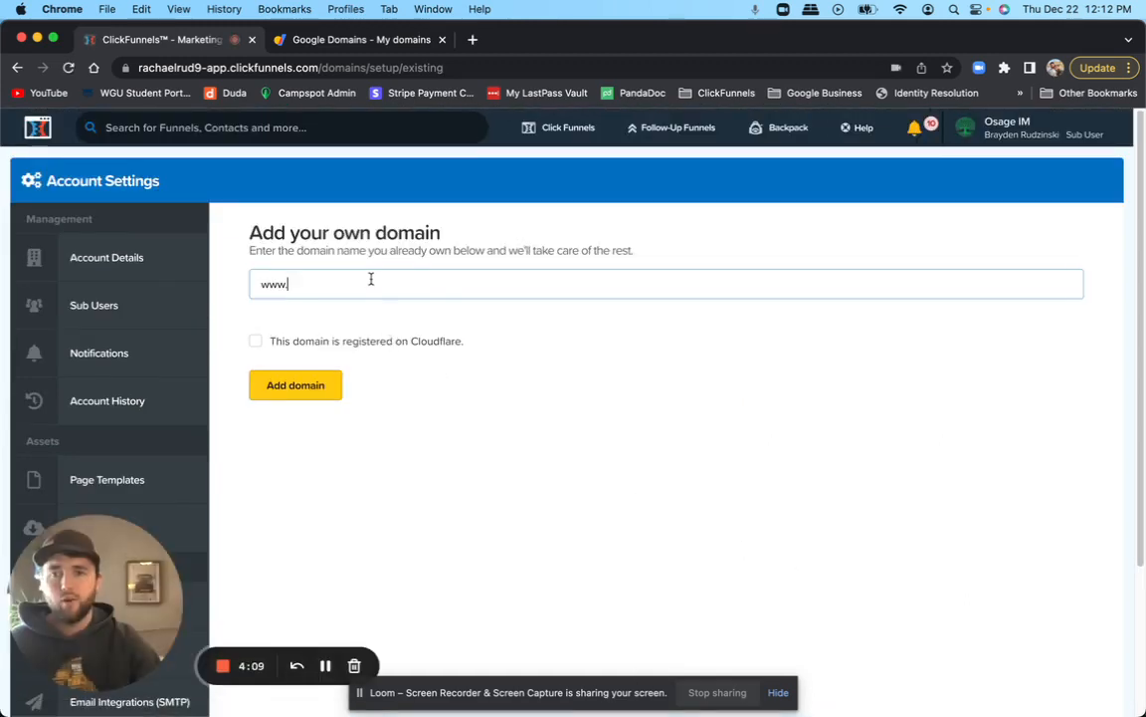
pyautogui.moveTo(370, 282); pyautogui.dragTo(231, 284)
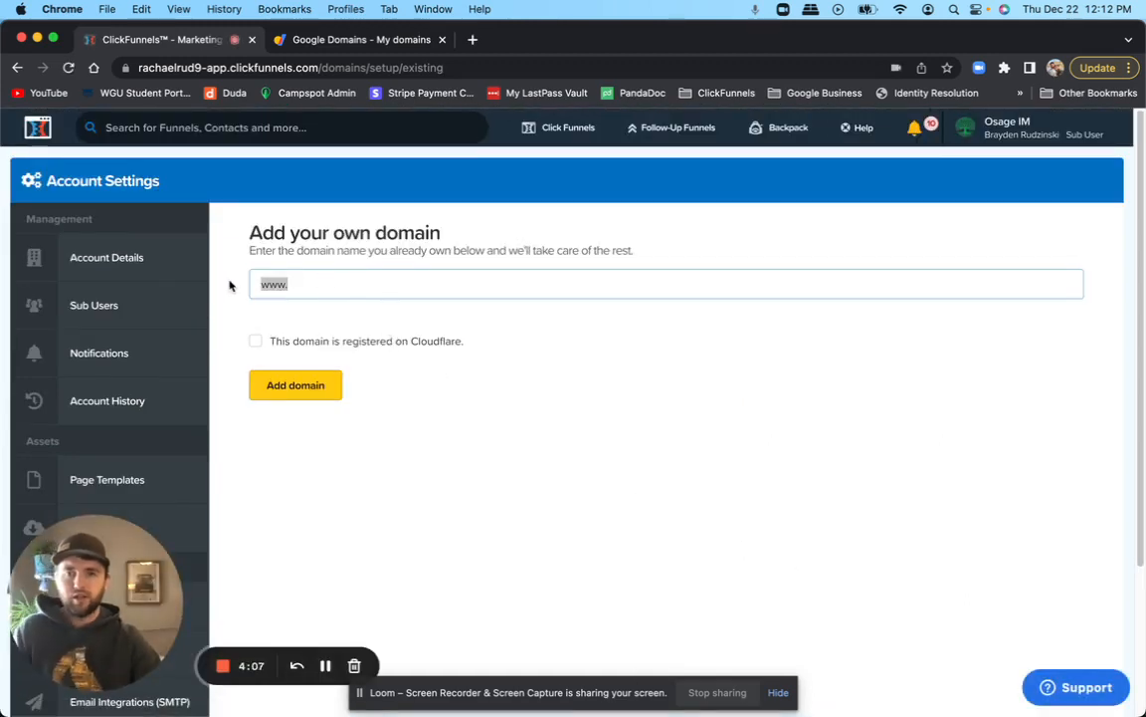
pyautogui.press('BackSpace')
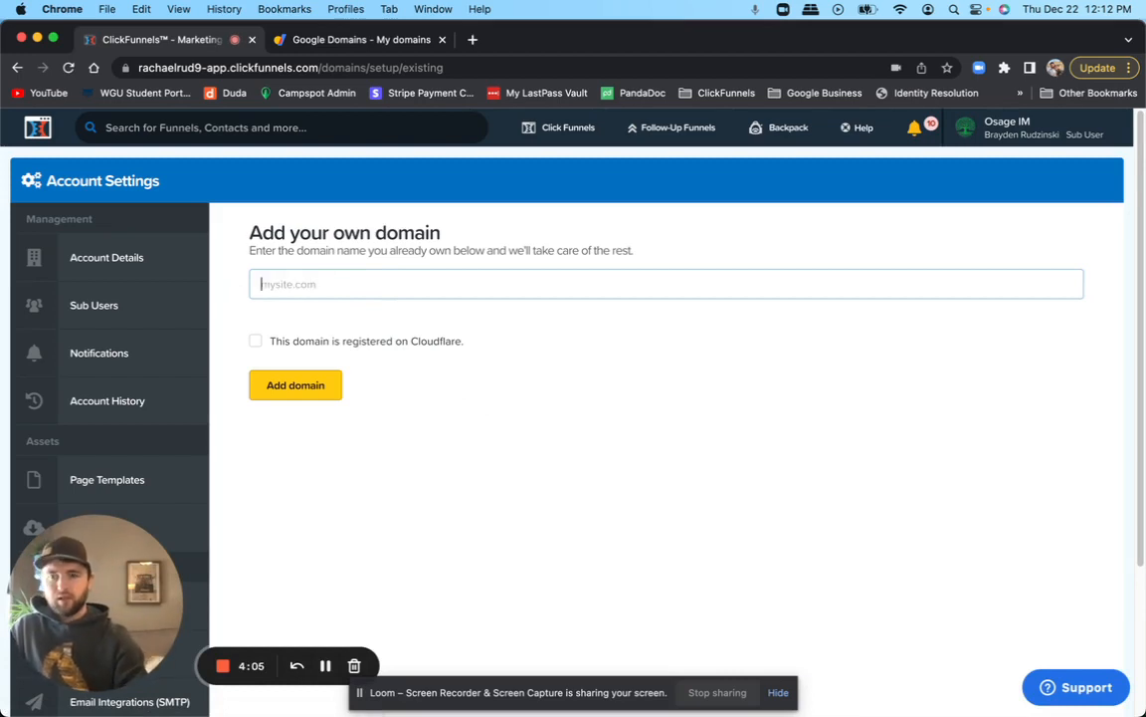
pyautogui.write('test.')
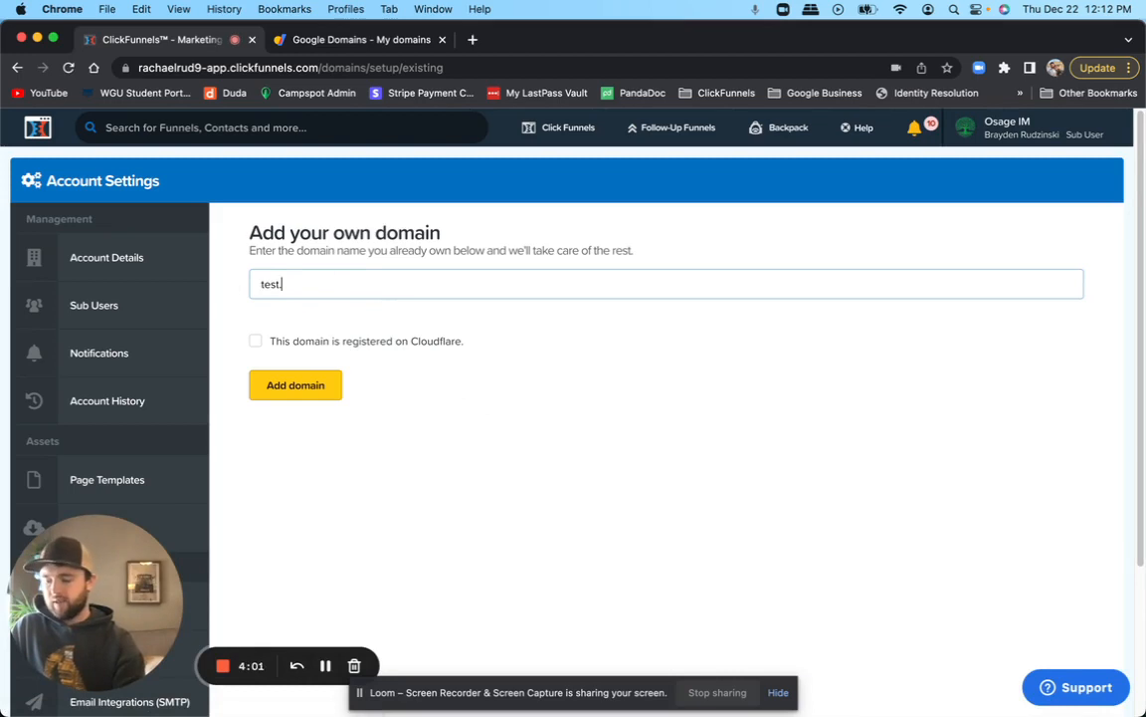
pyautogui.write('thecertifiedfunnelbuilders.com')
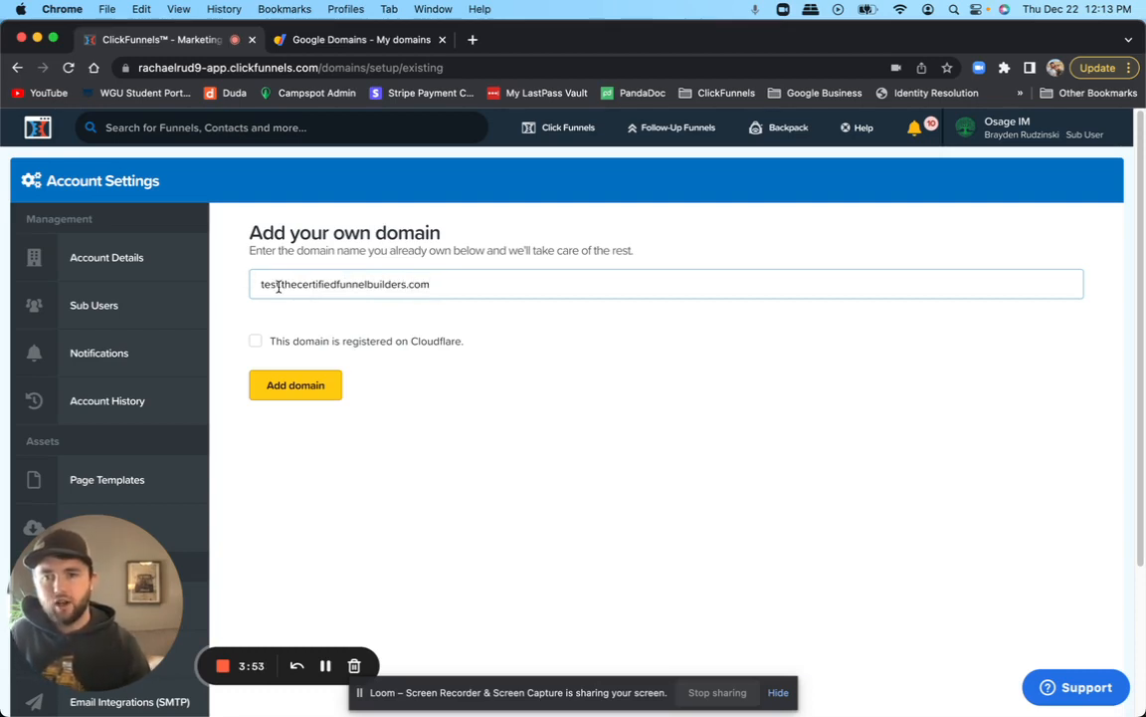
pyautogui.moveTo(279, 286); pyautogui.dragTo(259, 287)
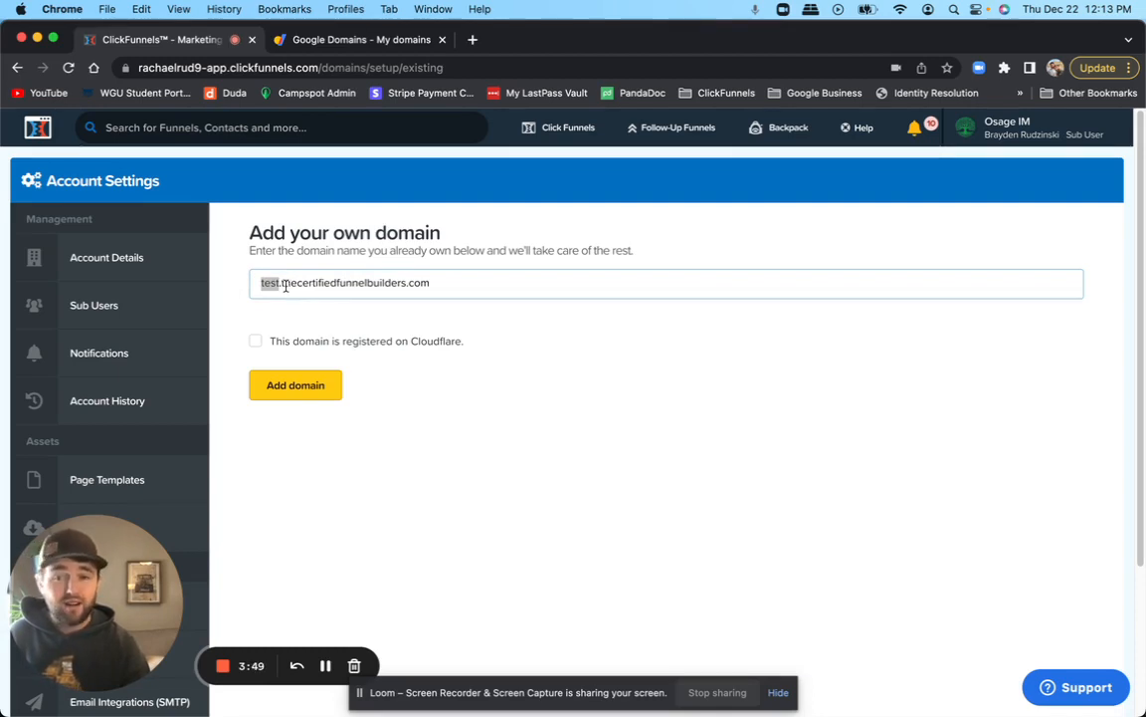
pyautogui.click(286, 287)
pyautogui.moveTo(283, 284); pyautogui.dragTo(269, 283)
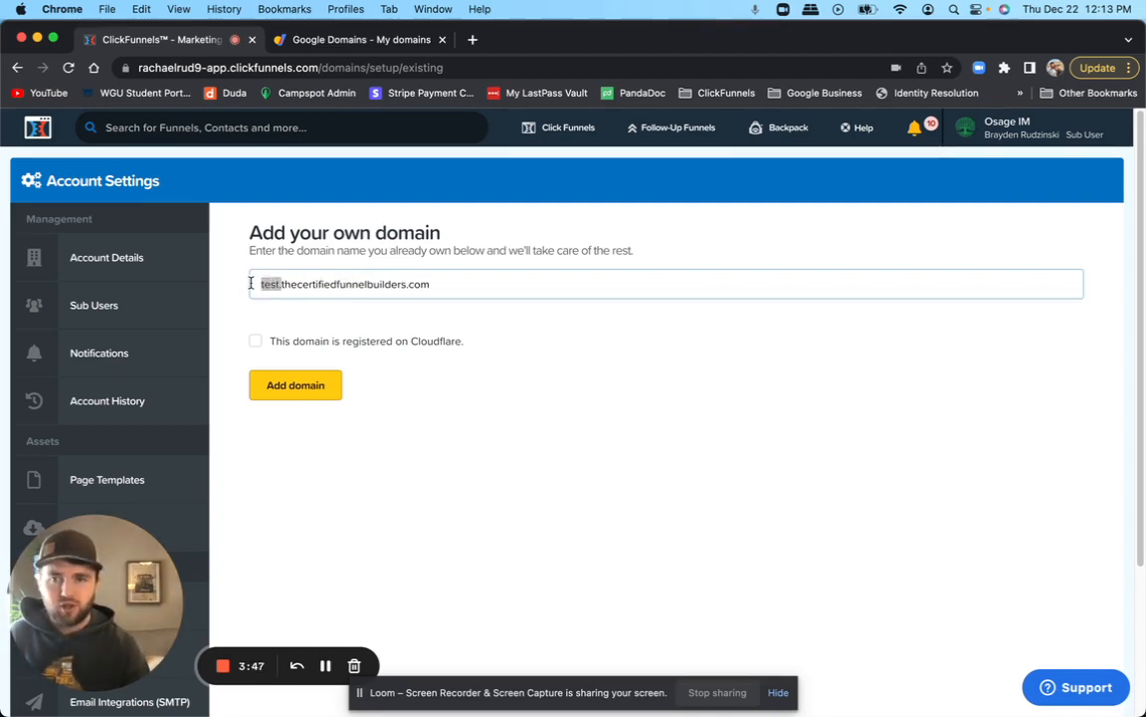
pyautogui.moveTo(407, 286); pyautogui.dragTo(254, 284)
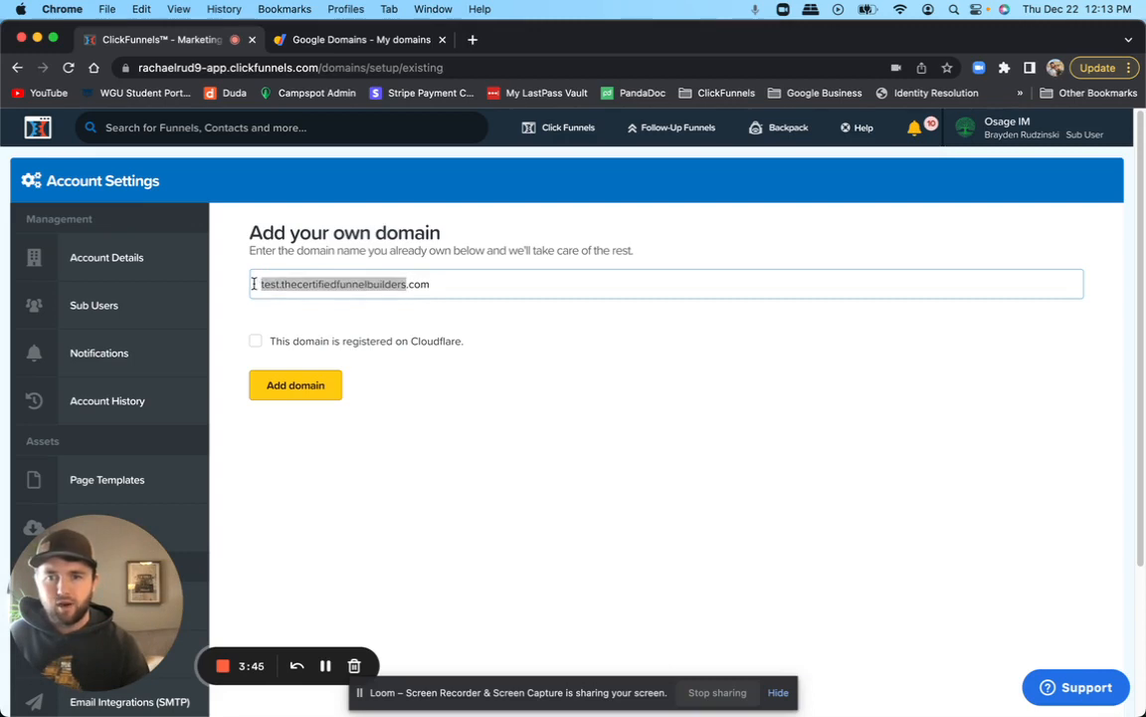
pyautogui.click(291, 285)
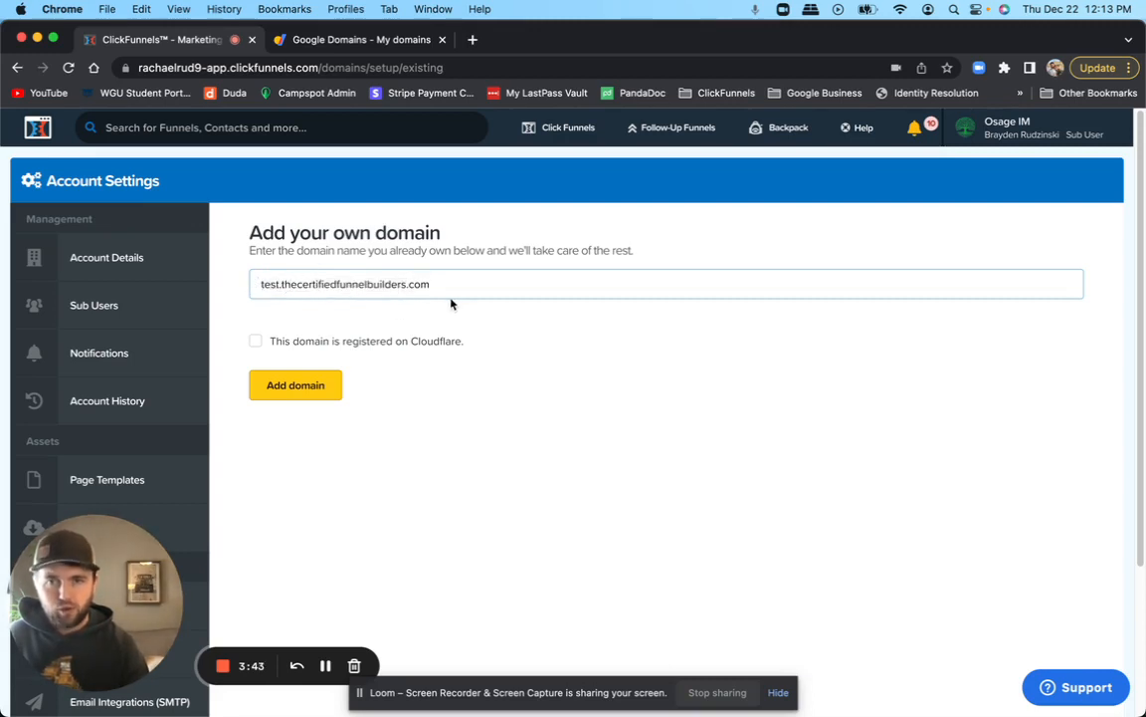
pyautogui.click(296, 386)
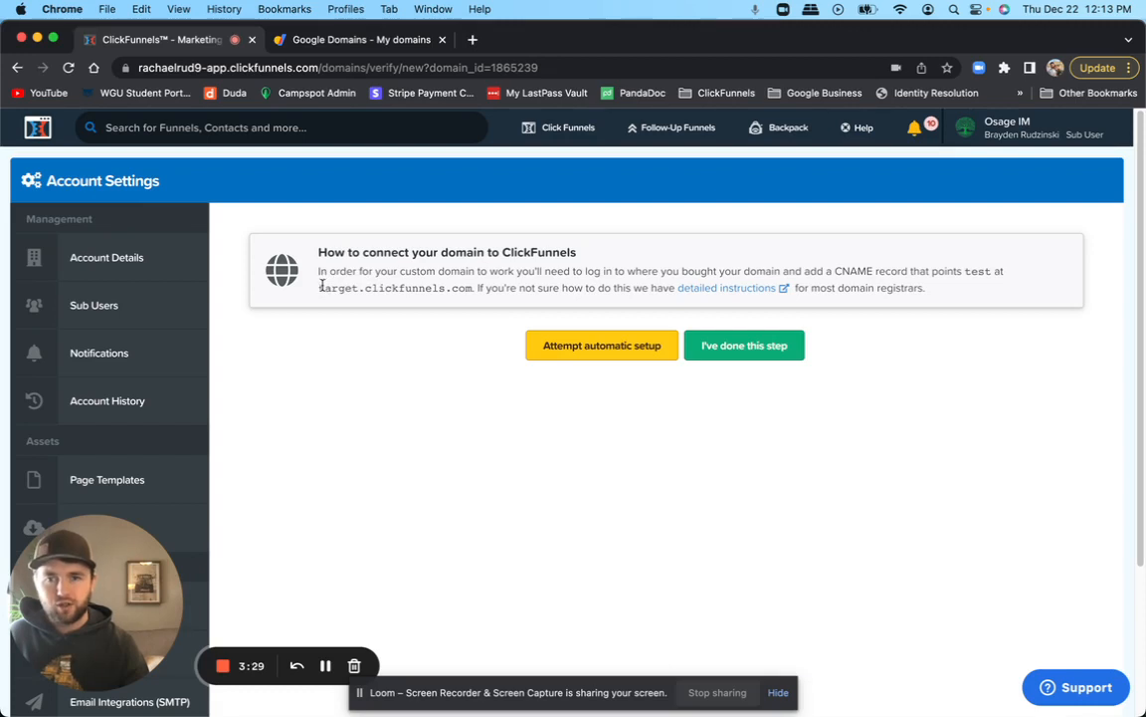
# Highlight the CNAME target target.clickfunnels.com, and open the DNS settings of thecertifiedfunnelbuilders.com in Google Domains.
pyautogui.moveTo(332, 287); pyautogui.dragTo(463, 291)
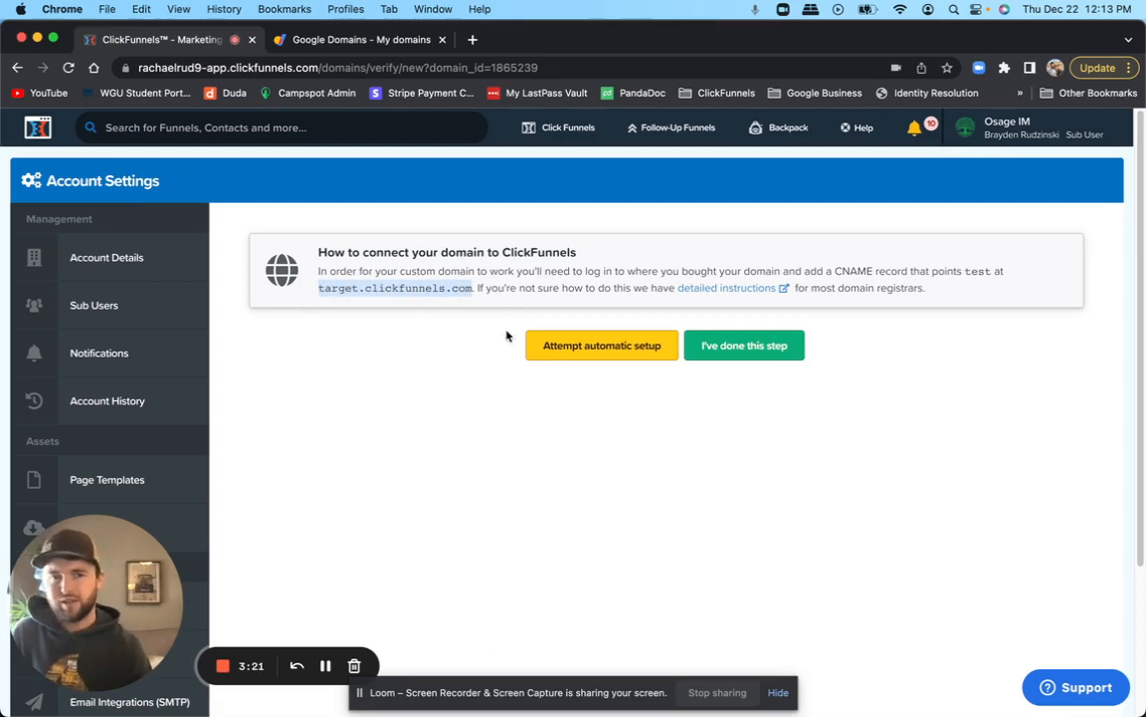
pyautogui.click(472, 348)
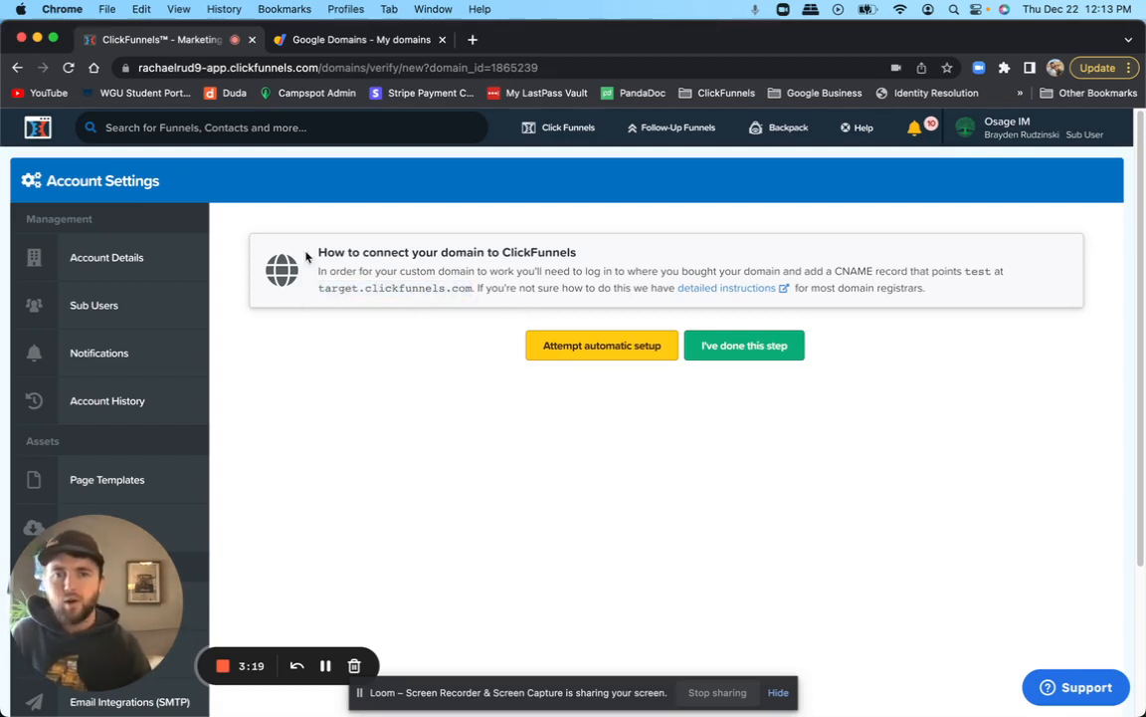
pyautogui.click(320, 39)
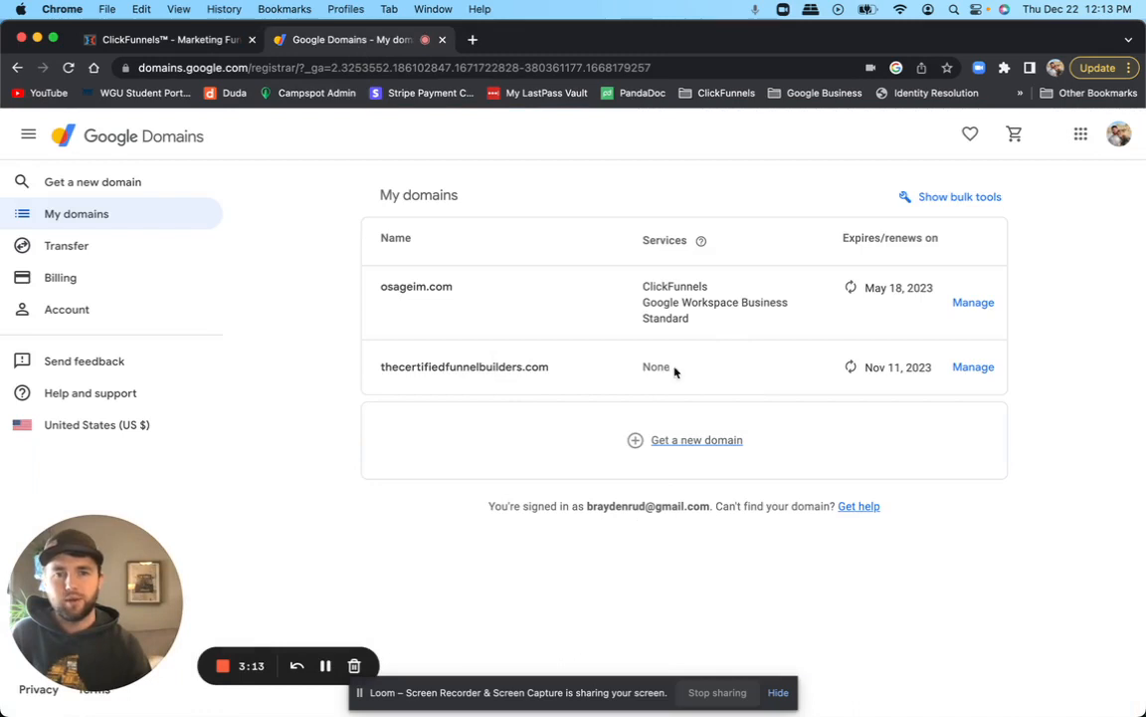
pyautogui.click(982, 371)
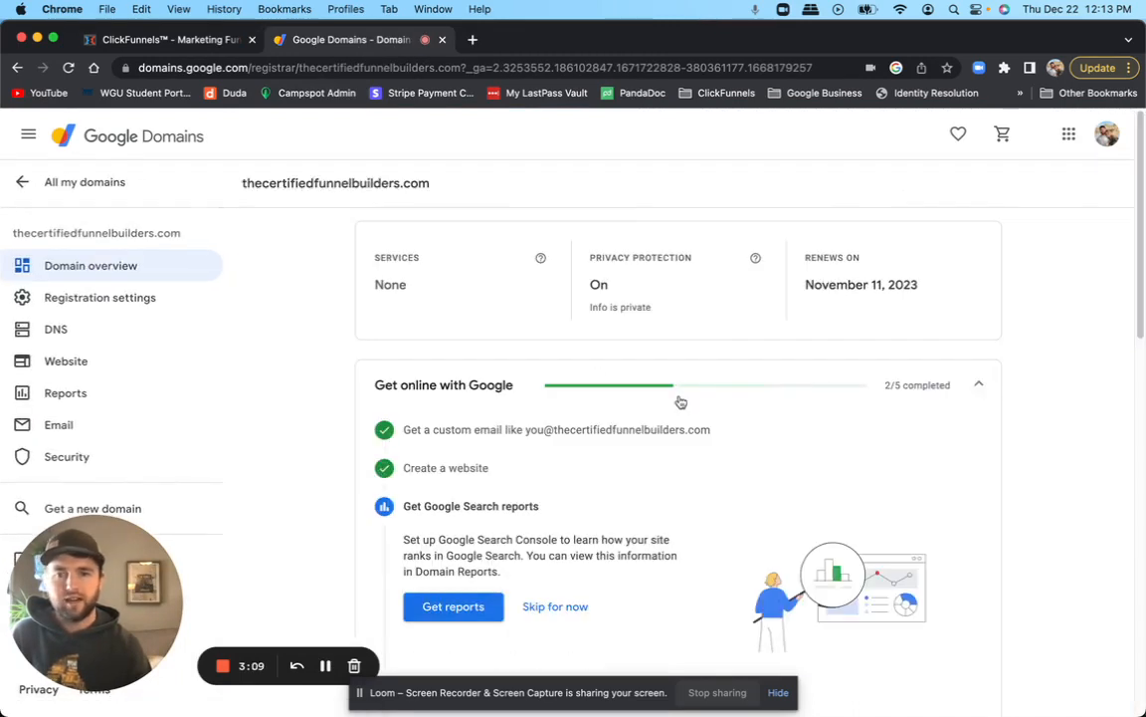
pyautogui.click(63, 328)
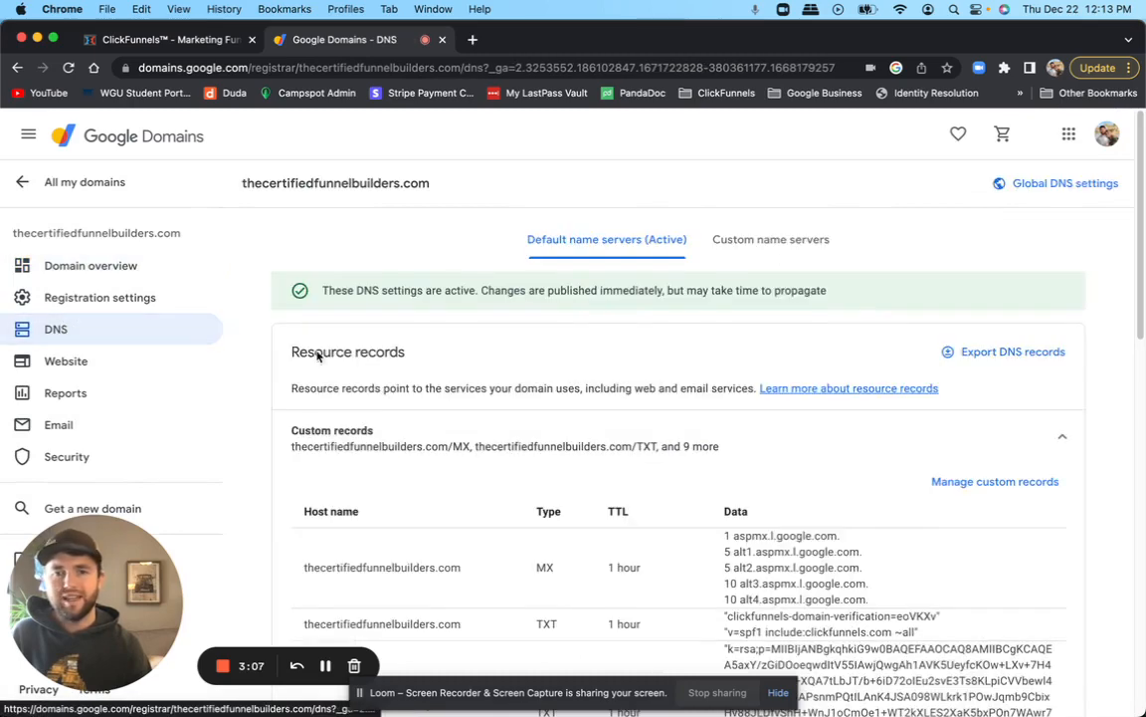
# Open the domain's custom resource records for editing.
pyautogui.scroll(-1, 597, 388)
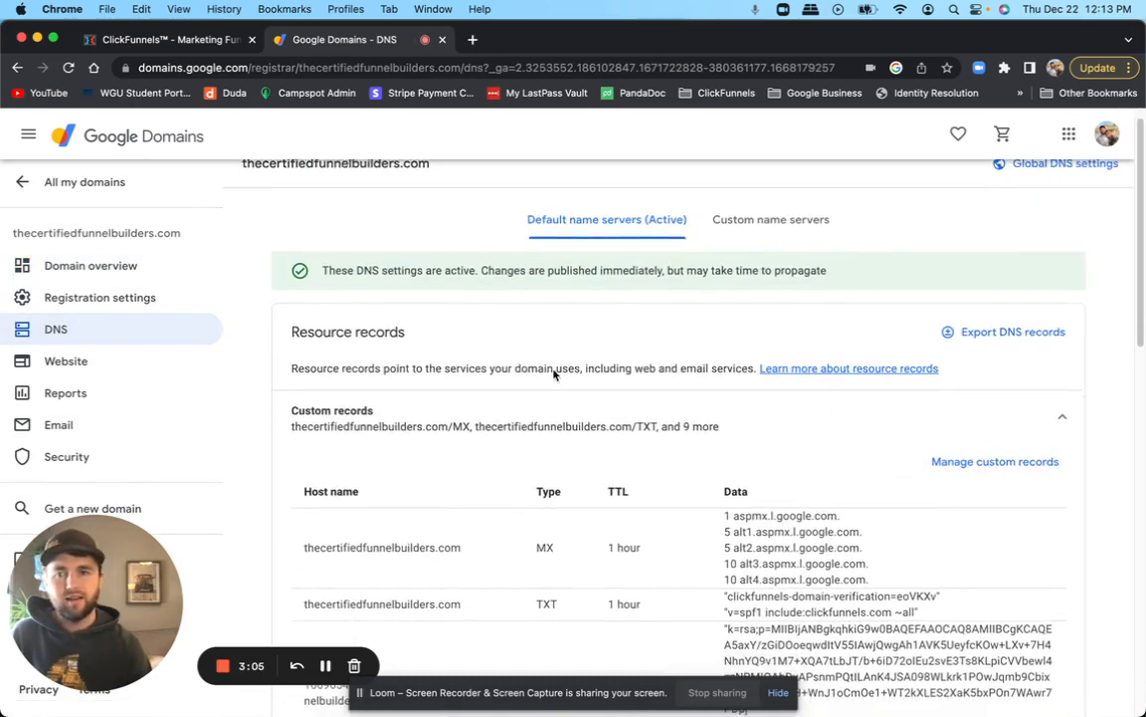
pyautogui.scroll(-2, 597, 383)
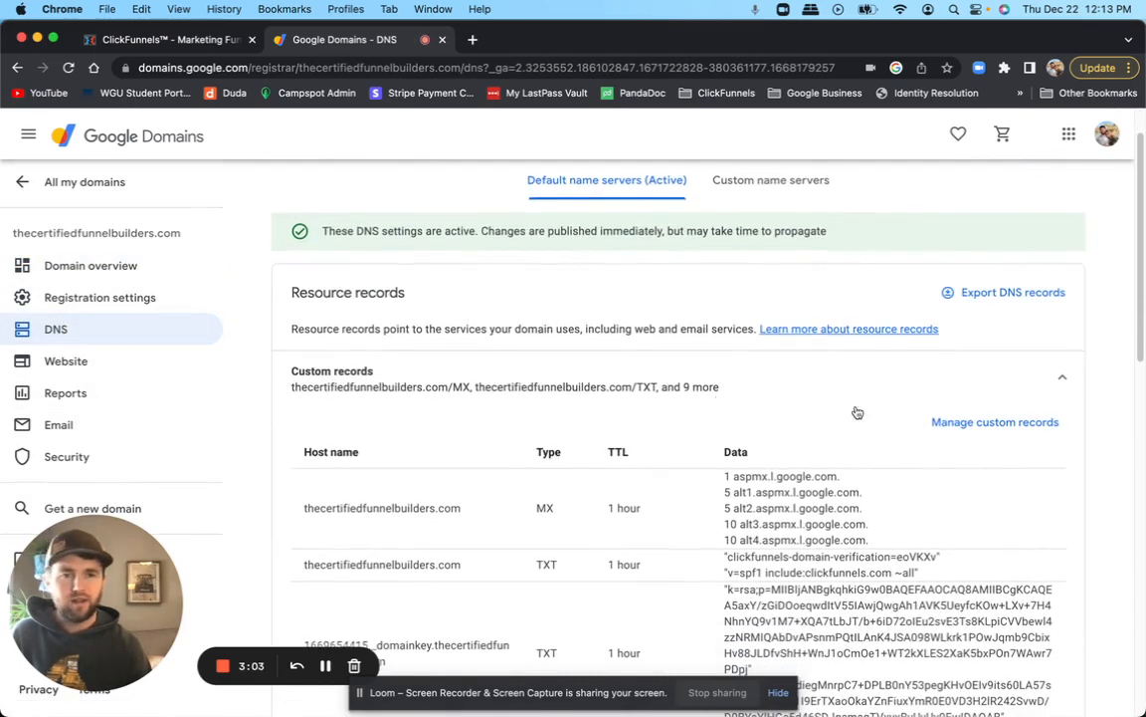
pyautogui.click(977, 422)
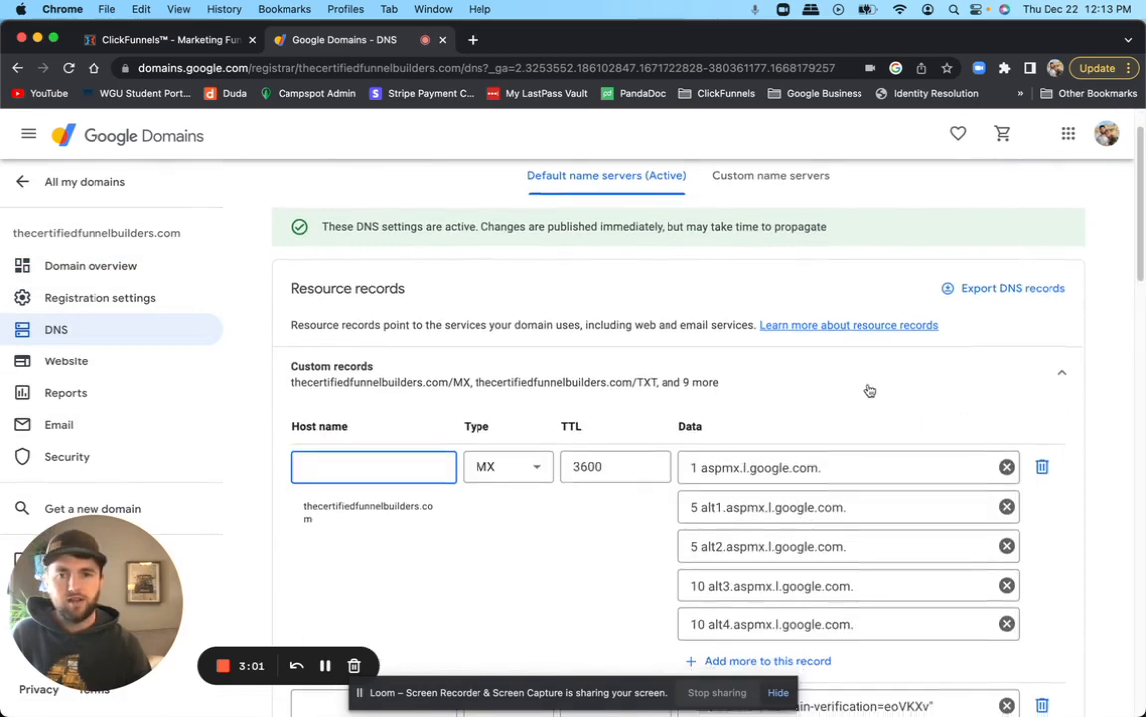
# Create a new custom record below the existing ones and set its type to CNAME.
pyautogui.scroll(-10, 796, 368)
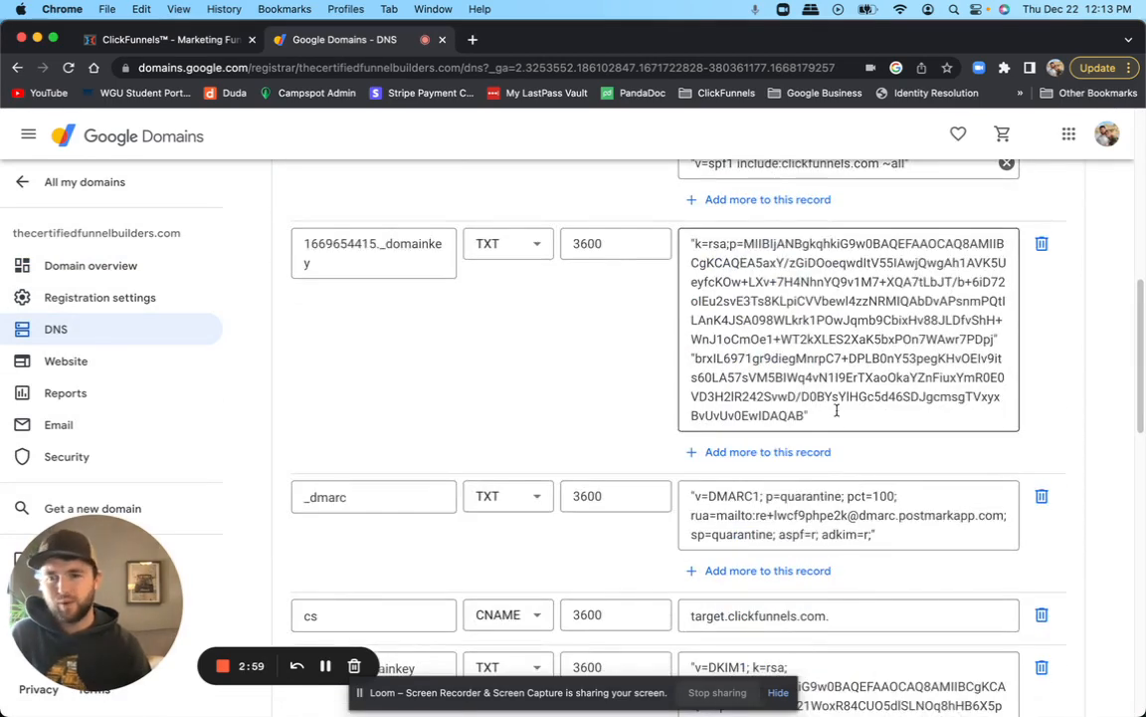
pyautogui.scroll(-9, 891, 412)
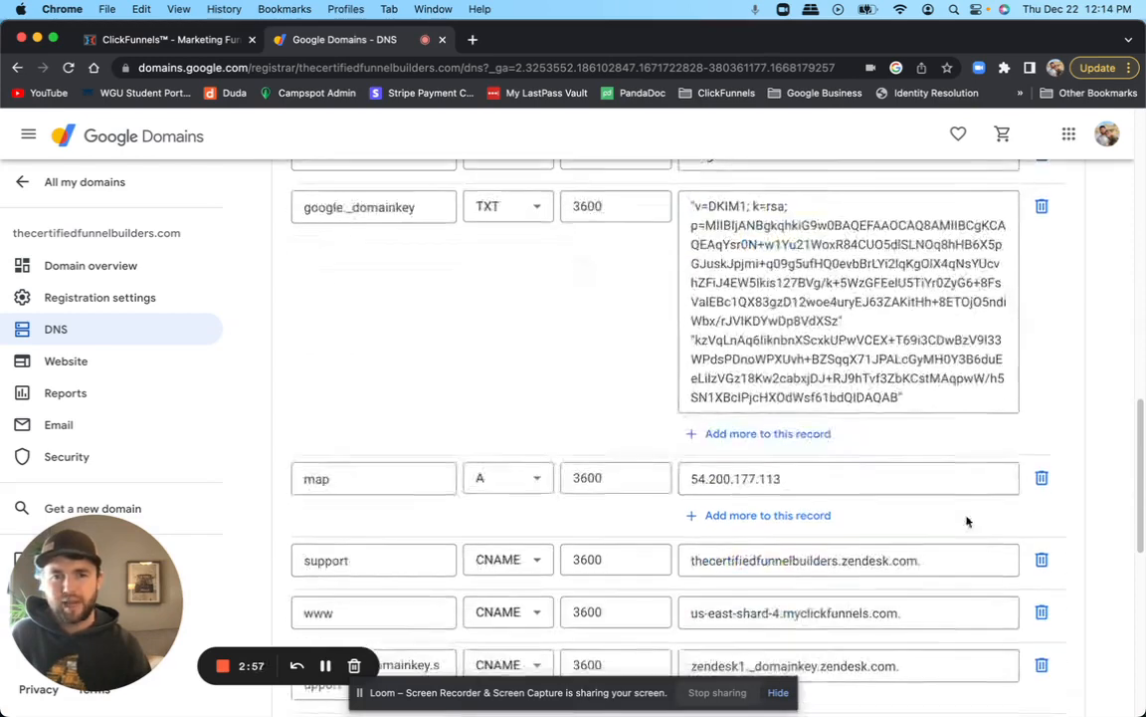
pyautogui.scroll(-6, 963, 519)
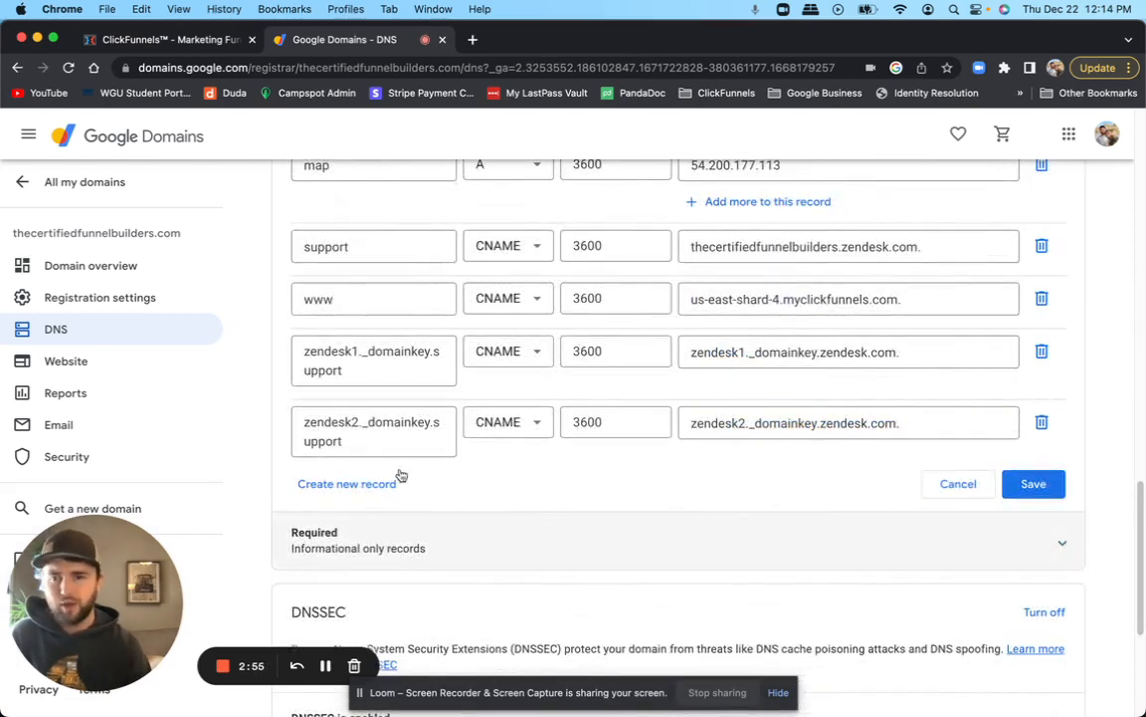
pyautogui.scroll(-1, 557, 488)
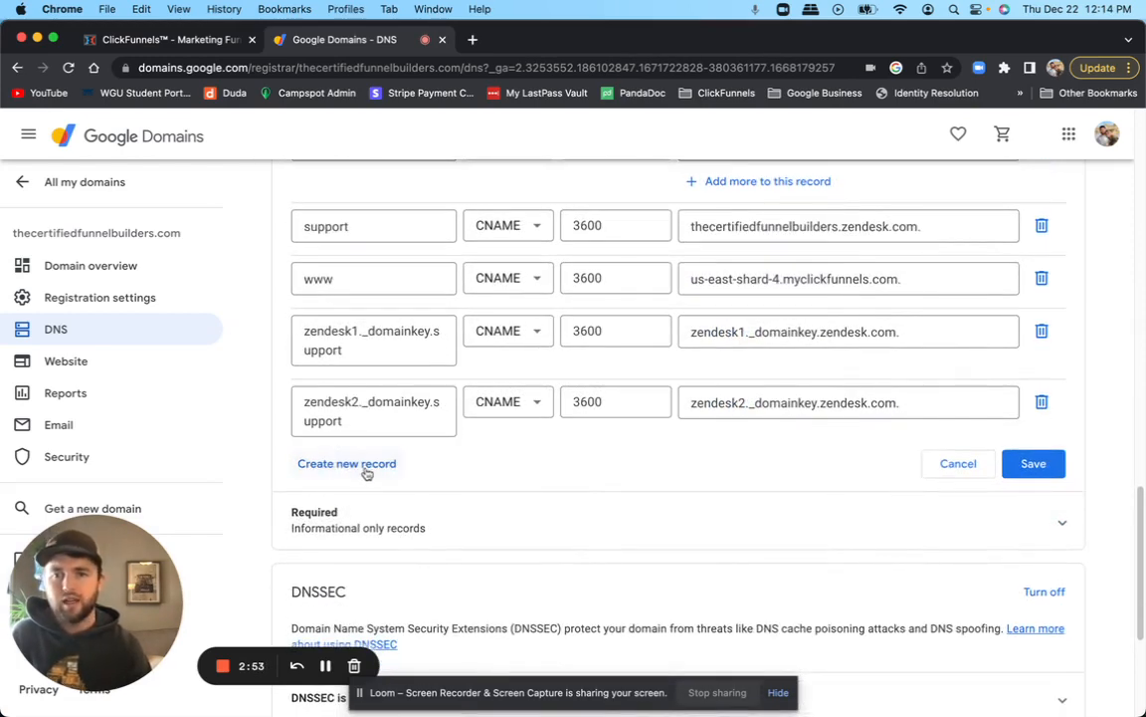
pyautogui.scroll(-2, 366, 474)
pyautogui.scroll(-2, 360, 396)
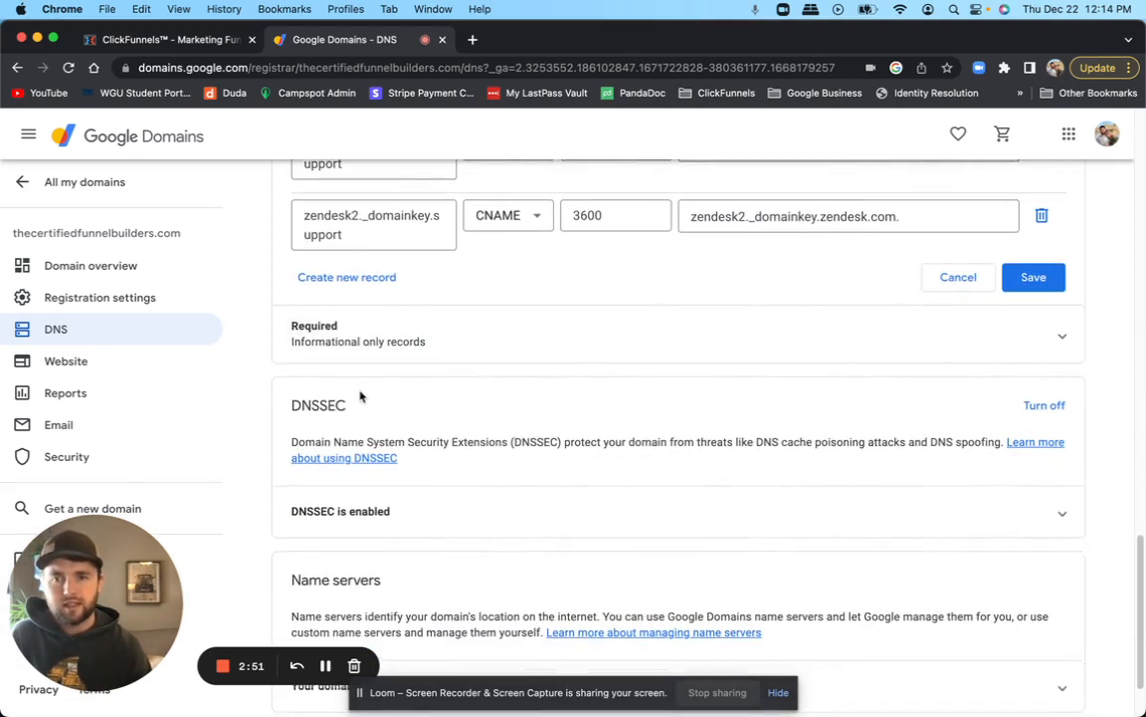
pyautogui.click(329, 278)
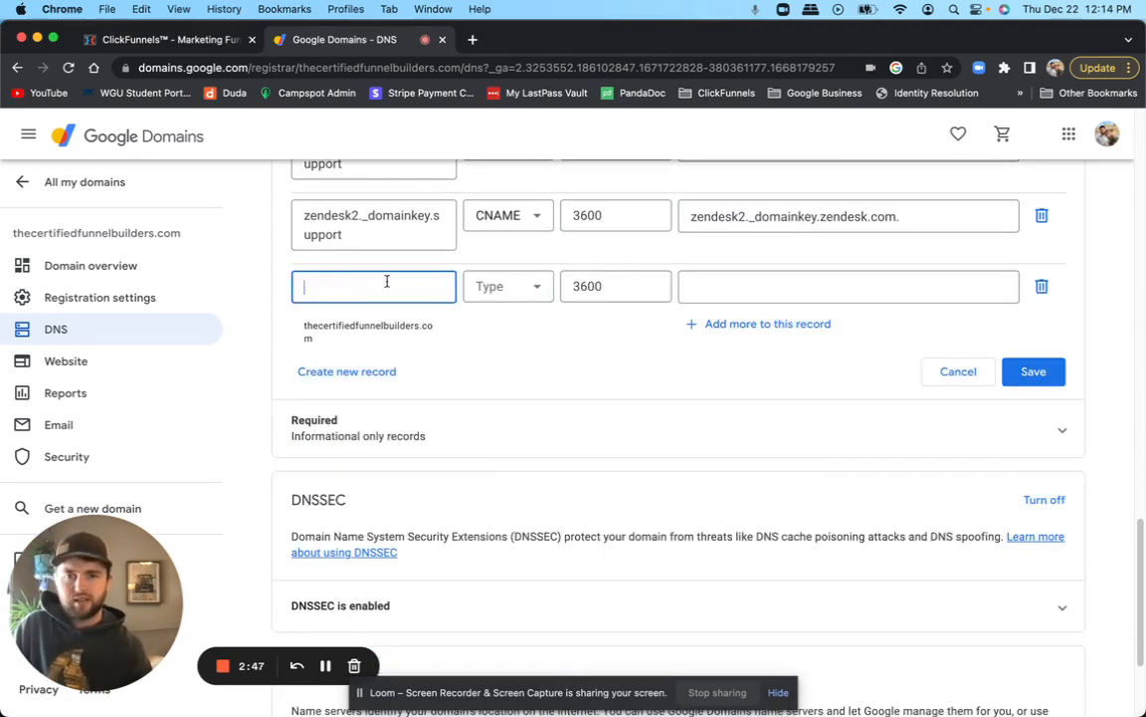
pyautogui.click(477, 287)
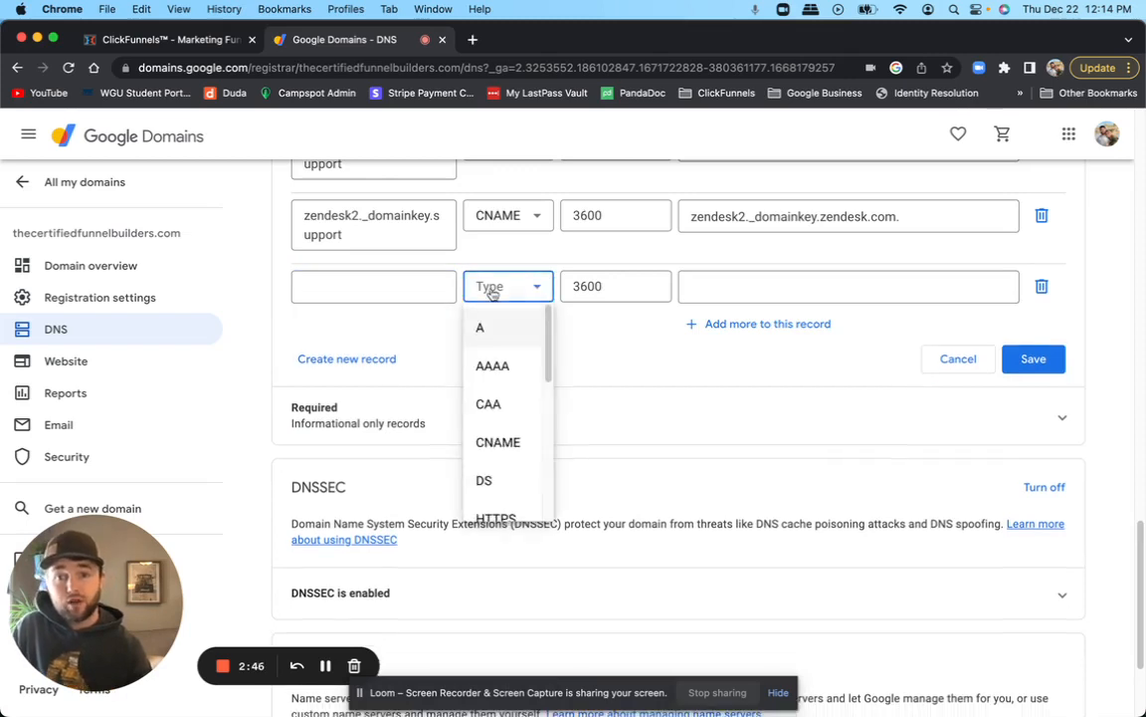
pyautogui.click(494, 442)
# Give the new CNAME record the host name test and the data target.clickfunnels.com, and save the records.
pyautogui.click(403, 285)
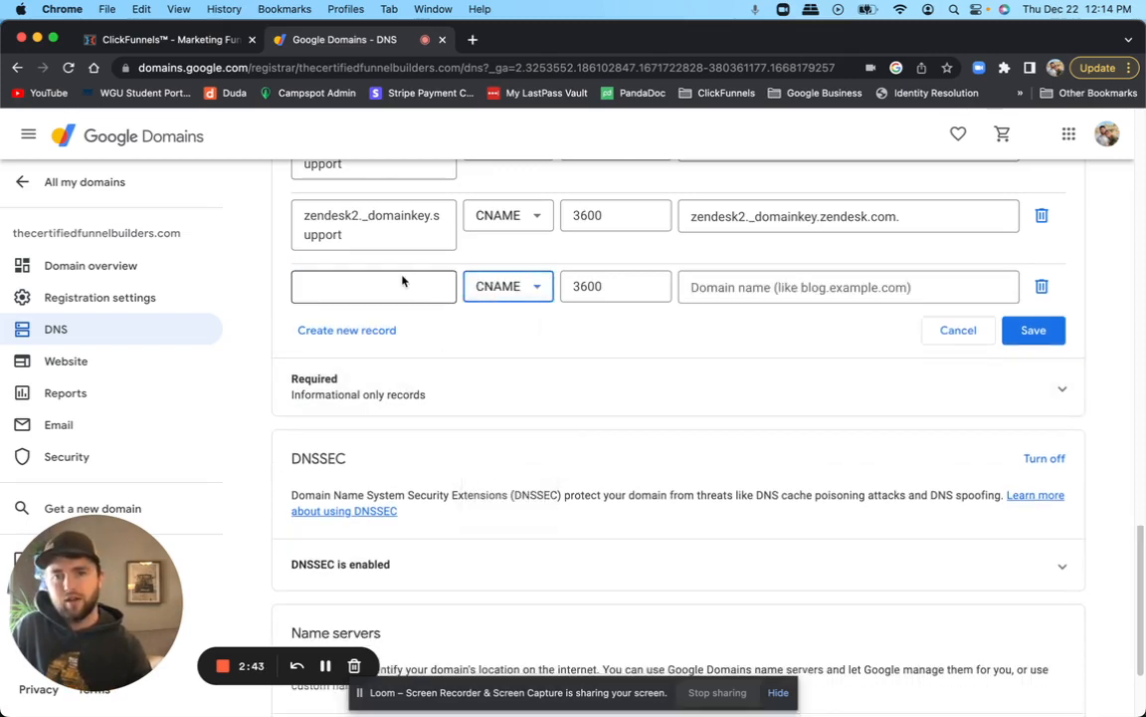
pyautogui.write('test')
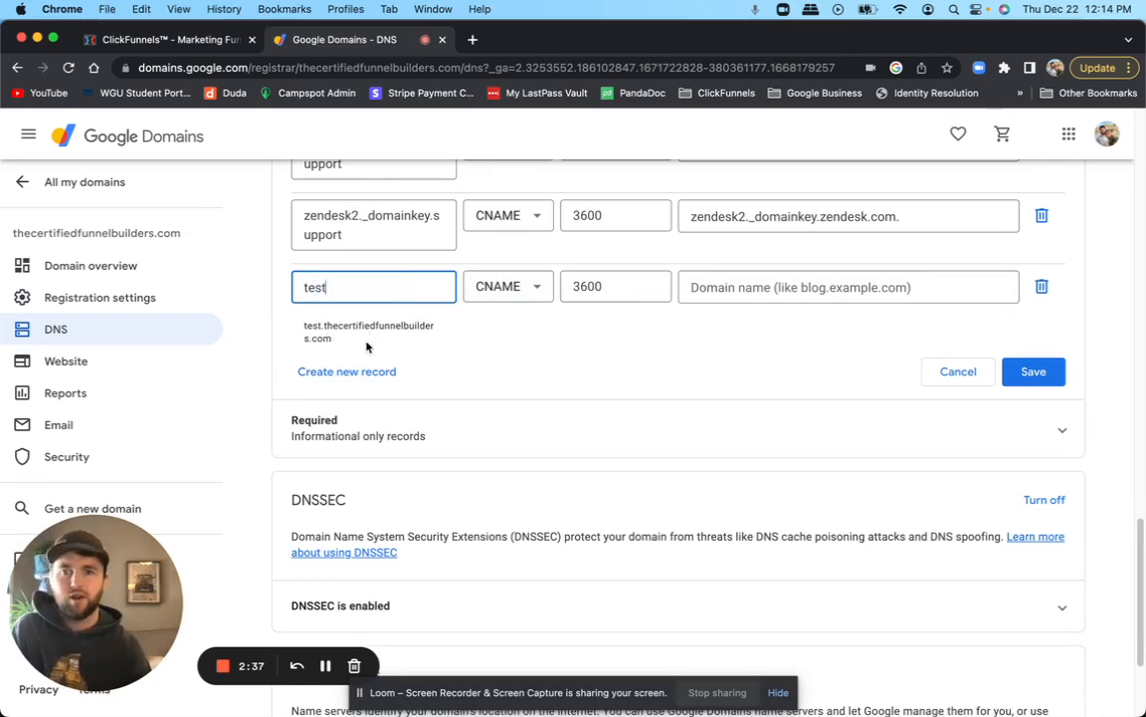
pyautogui.click(733, 289)
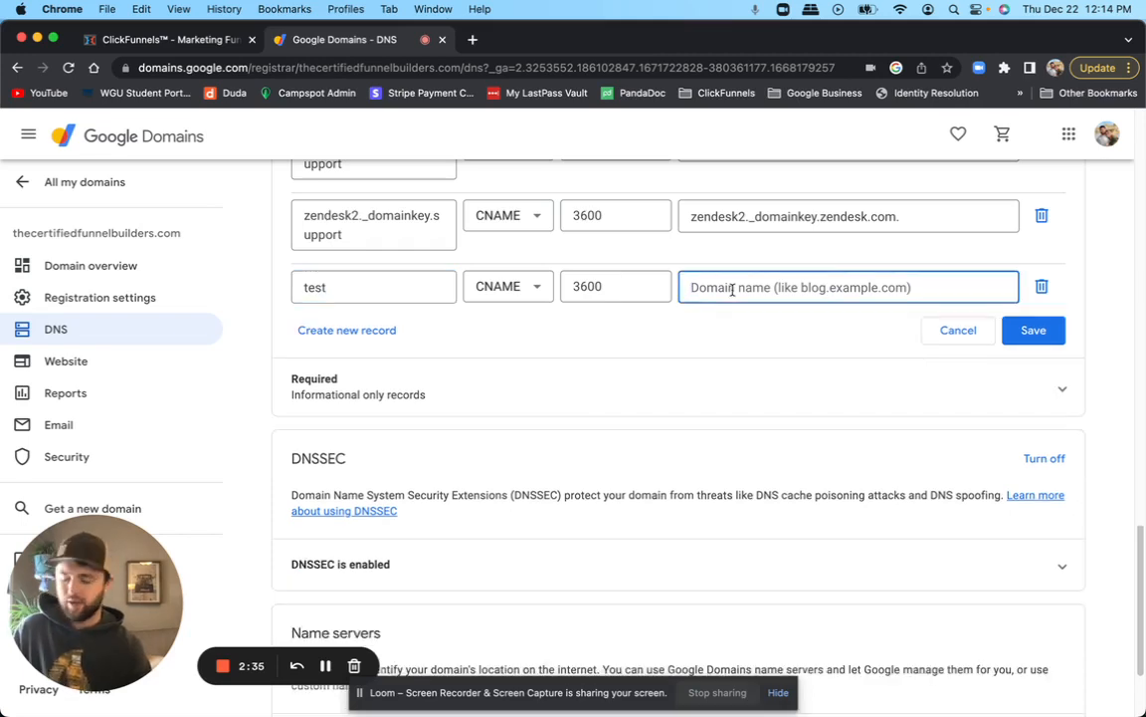
pyautogui.write('target.clickfunnels.com')
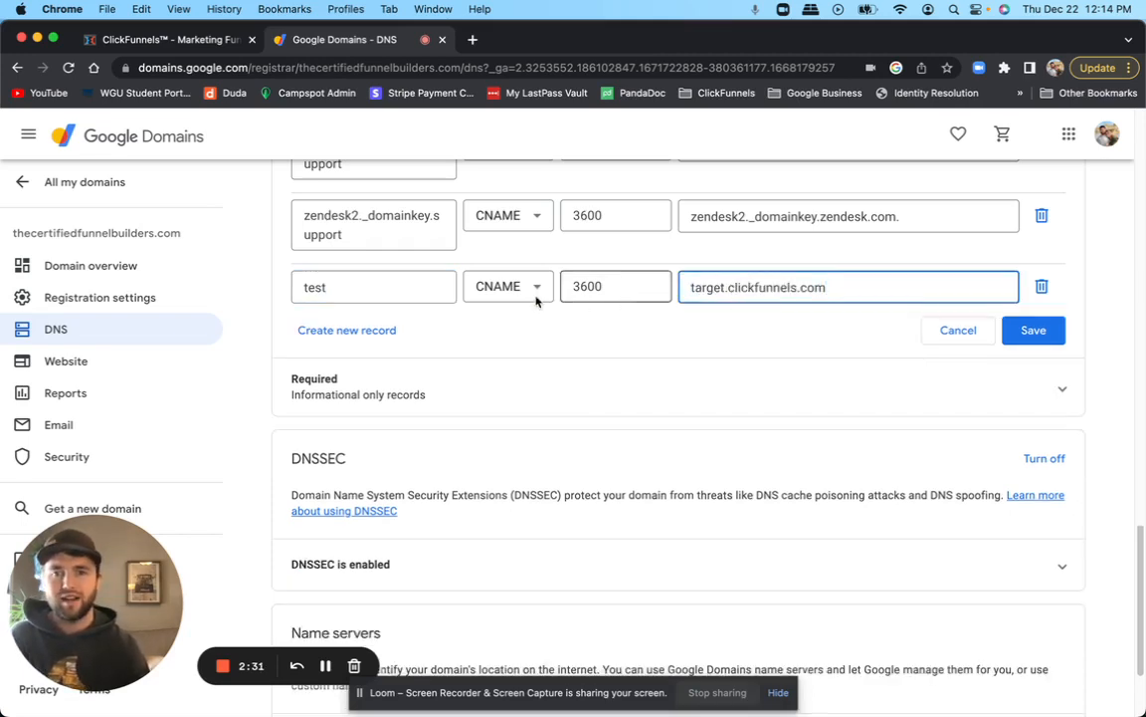
pyautogui.click(1025, 334)
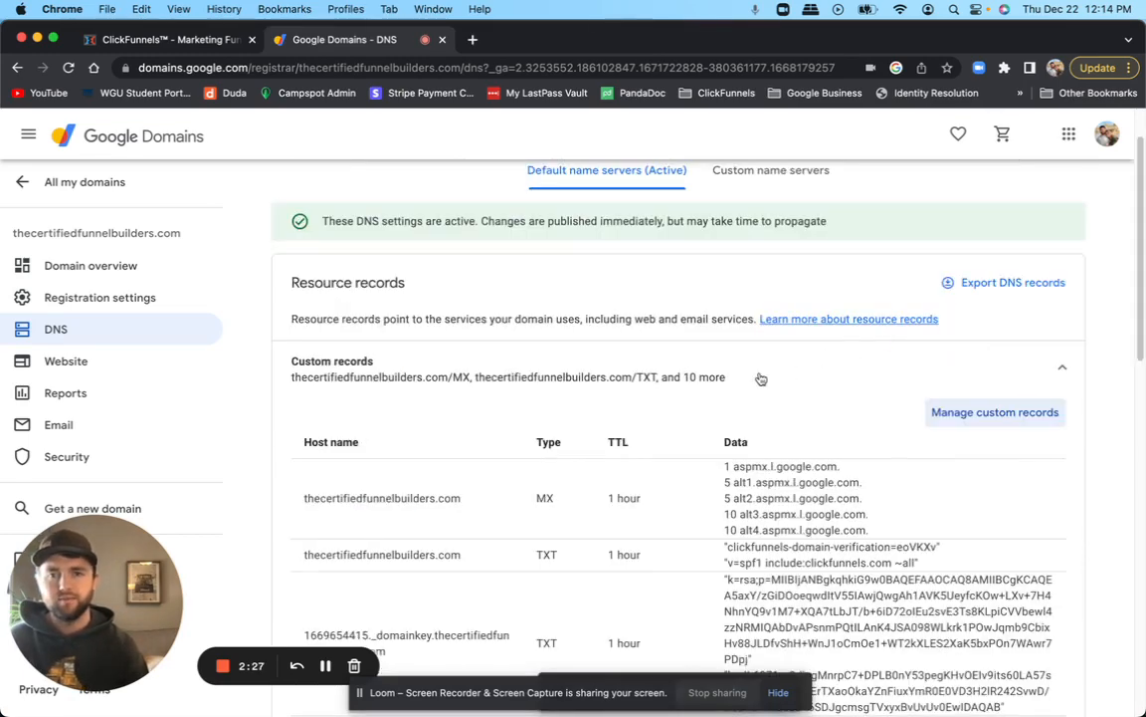
# Check the CNAME entry for test.thecertifiedfunnelbuilders.com in the saved custom records.
pyautogui.scroll(-3, 718, 405)
pyautogui.scroll(-5, 719, 404)
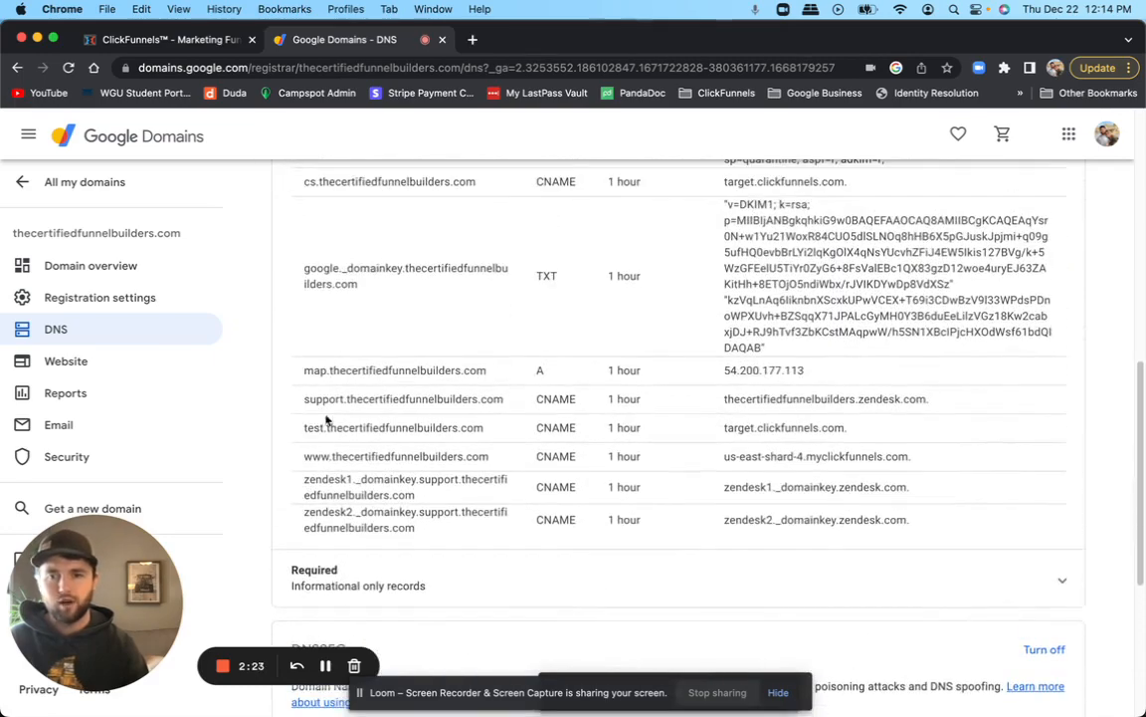
pyautogui.moveTo(327, 422); pyautogui.dragTo(583, 430)
pyautogui.click(584, 430)
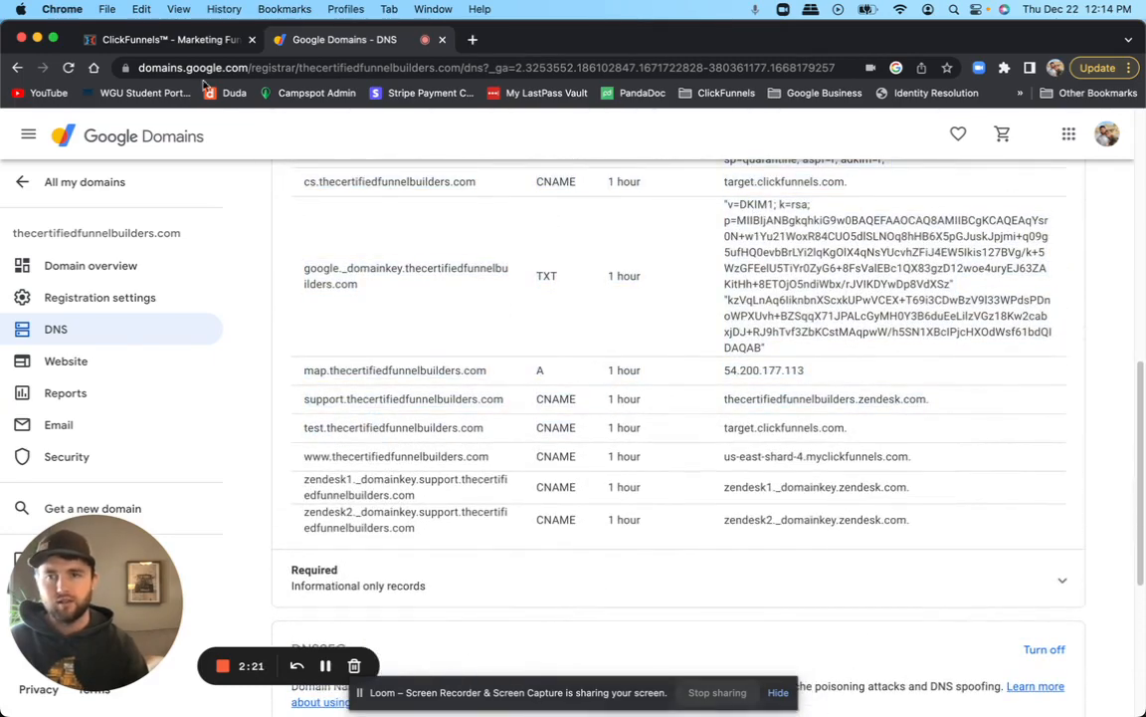
# Switch to ClickFunnels and confirm that the CNAME record step has been done.
pyautogui.click(164, 40)
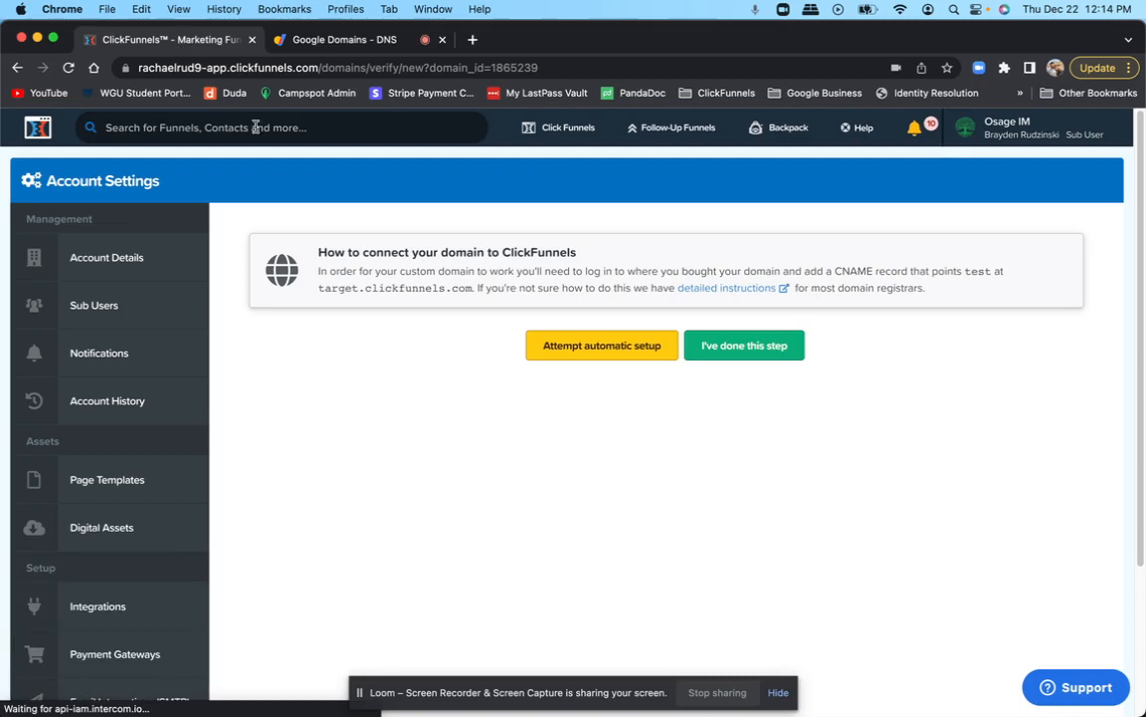
pyautogui.click(768, 353)
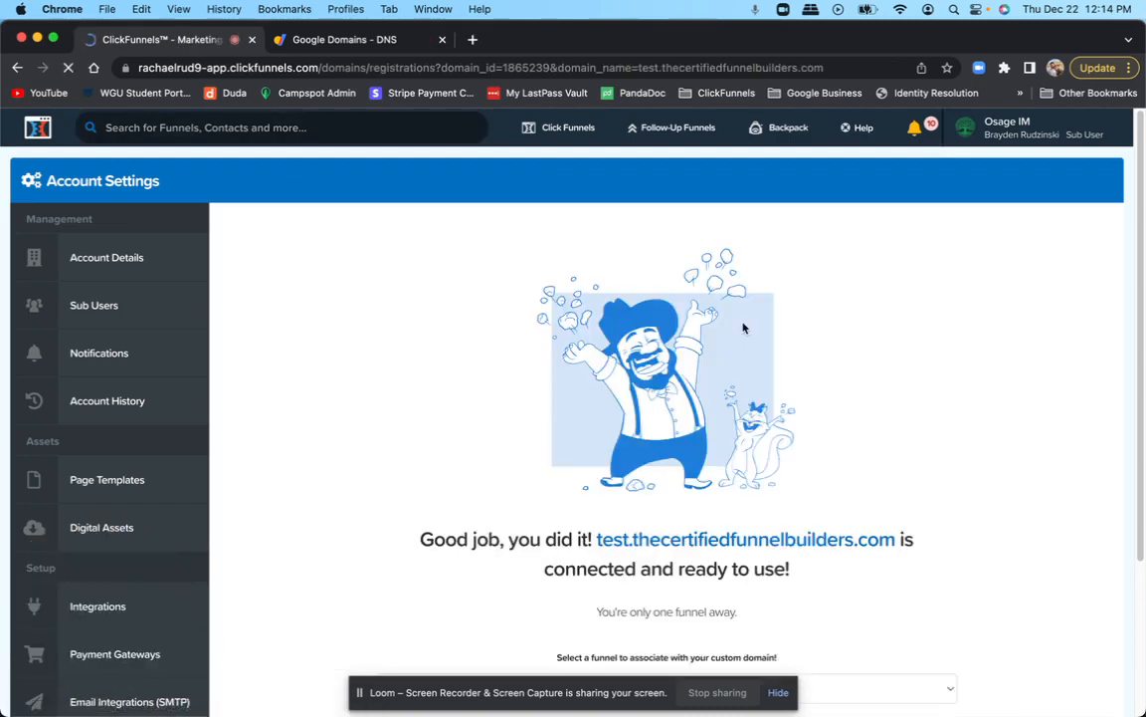
# Look through the funnels that can be associated with the custom domain without choosing one.
pyautogui.scroll(-3, 780, 438)
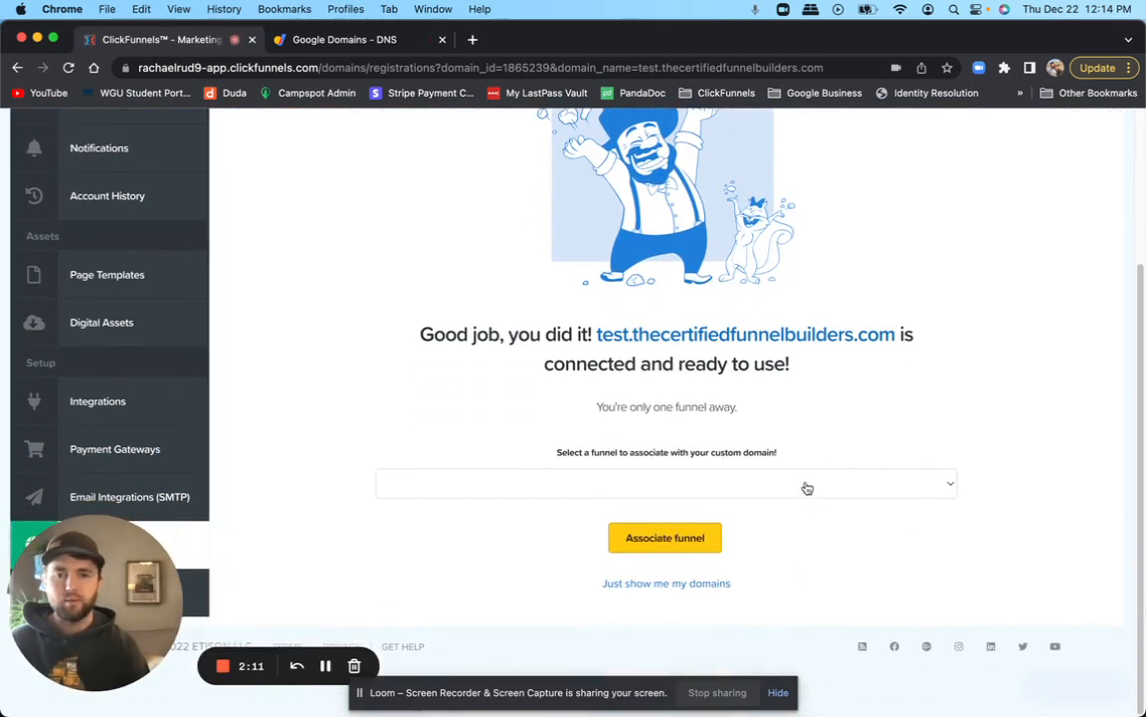
pyautogui.click(807, 485)
pyautogui.scroll(-5, 724, 545)
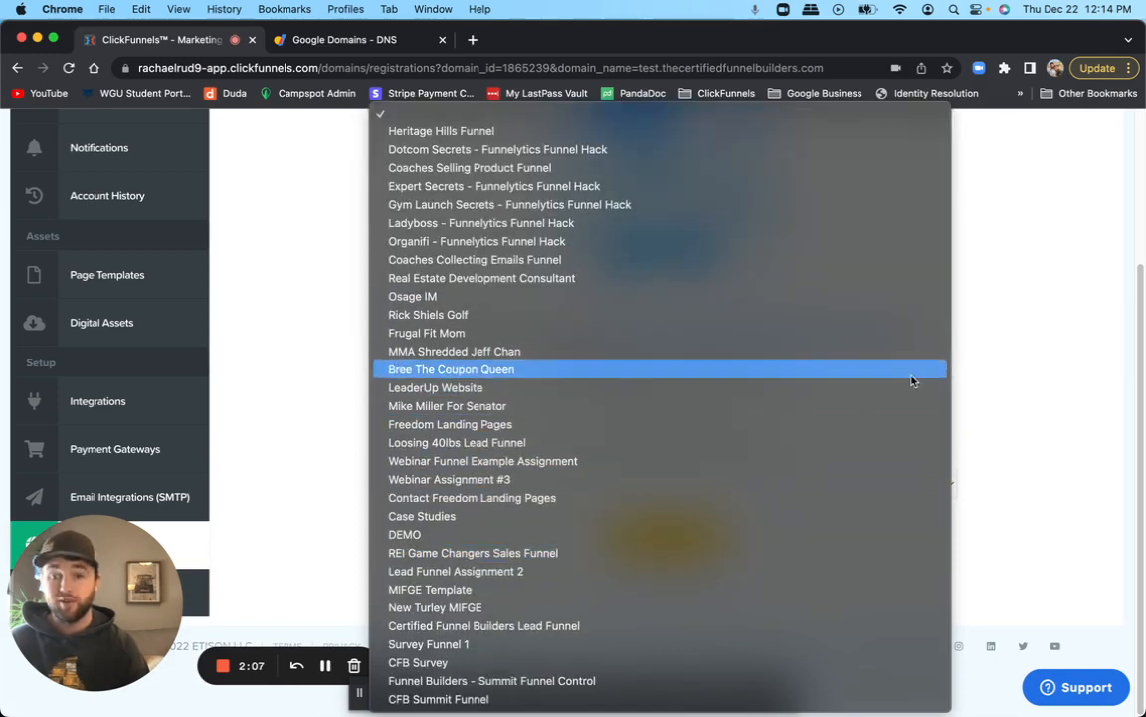
pyautogui.click(1000, 372)
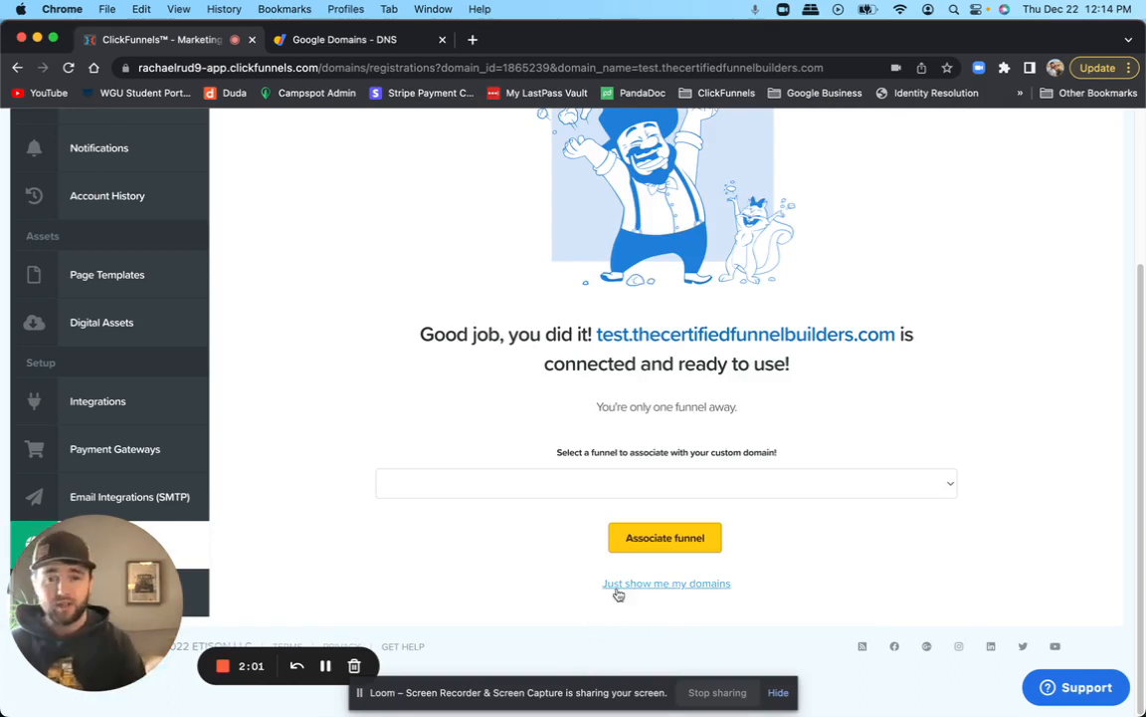
# Skip the funnel association, show the domain list, and open the settings of test.thecertifiedfunnelbuilders.com.
pyautogui.click(656, 586)
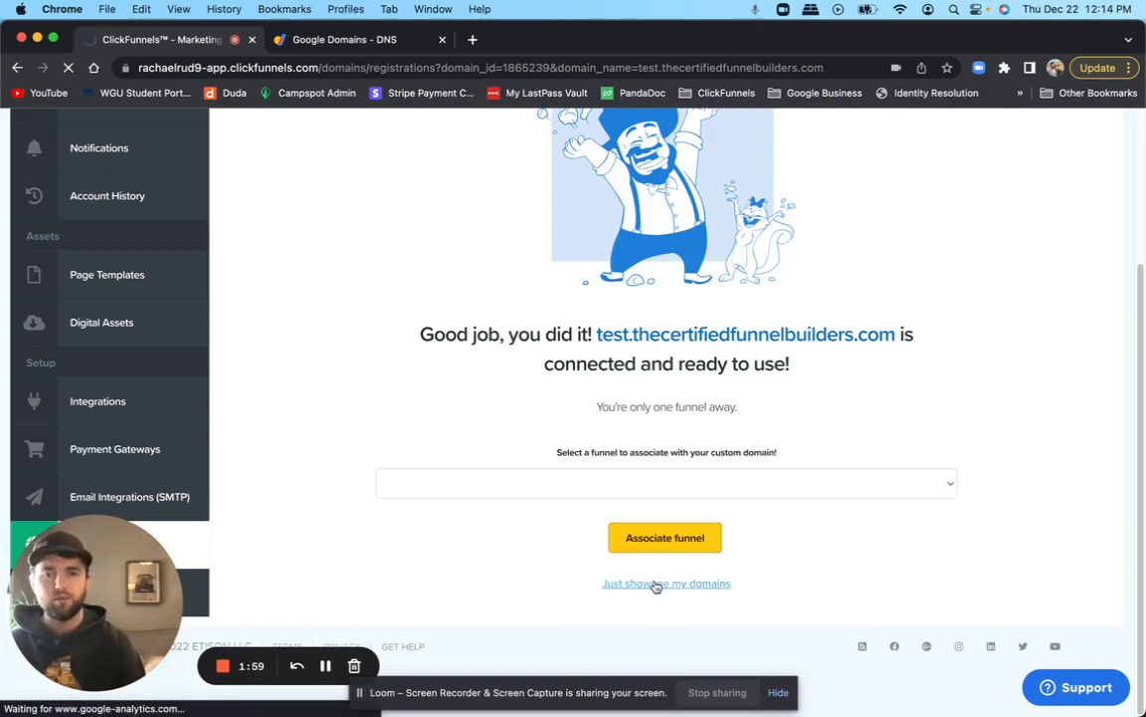
pyautogui.scroll(-5, 639, 592)
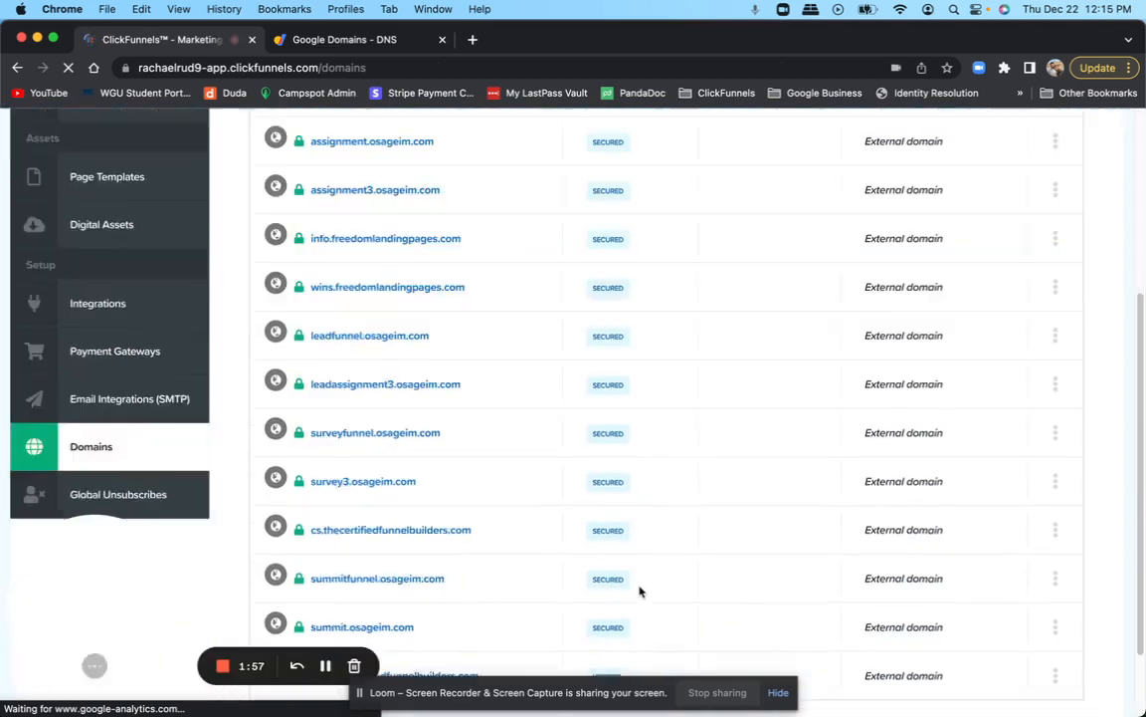
pyautogui.scroll(-2, 639, 591)
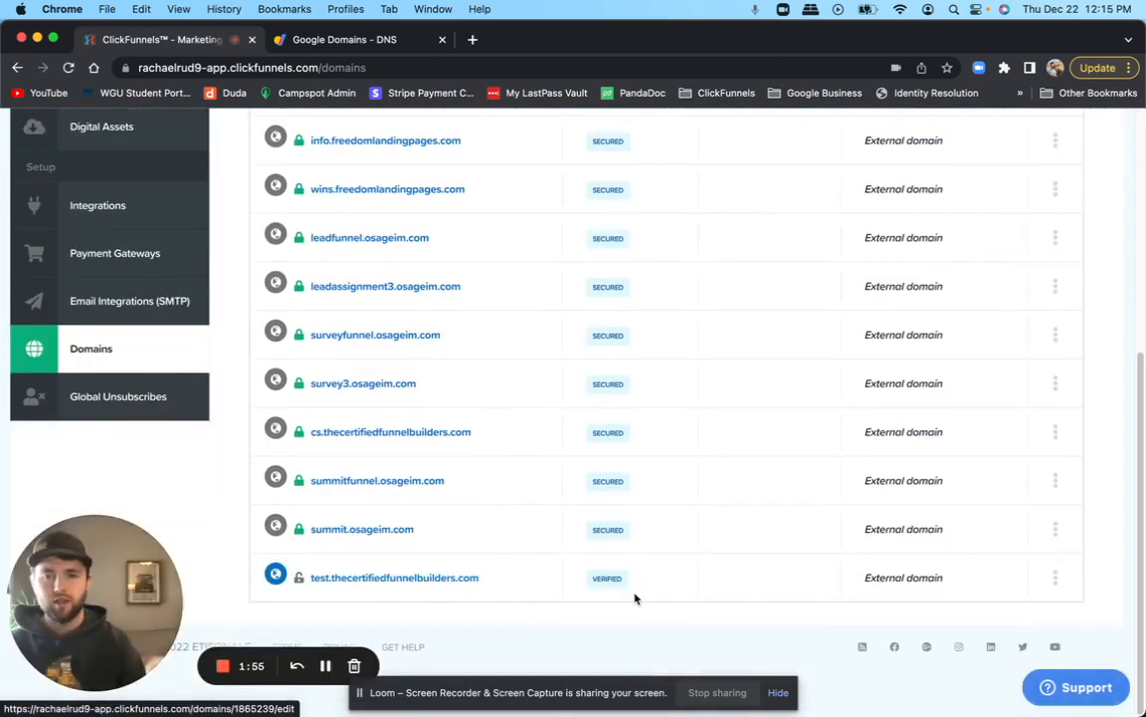
pyautogui.moveTo(604, 584)
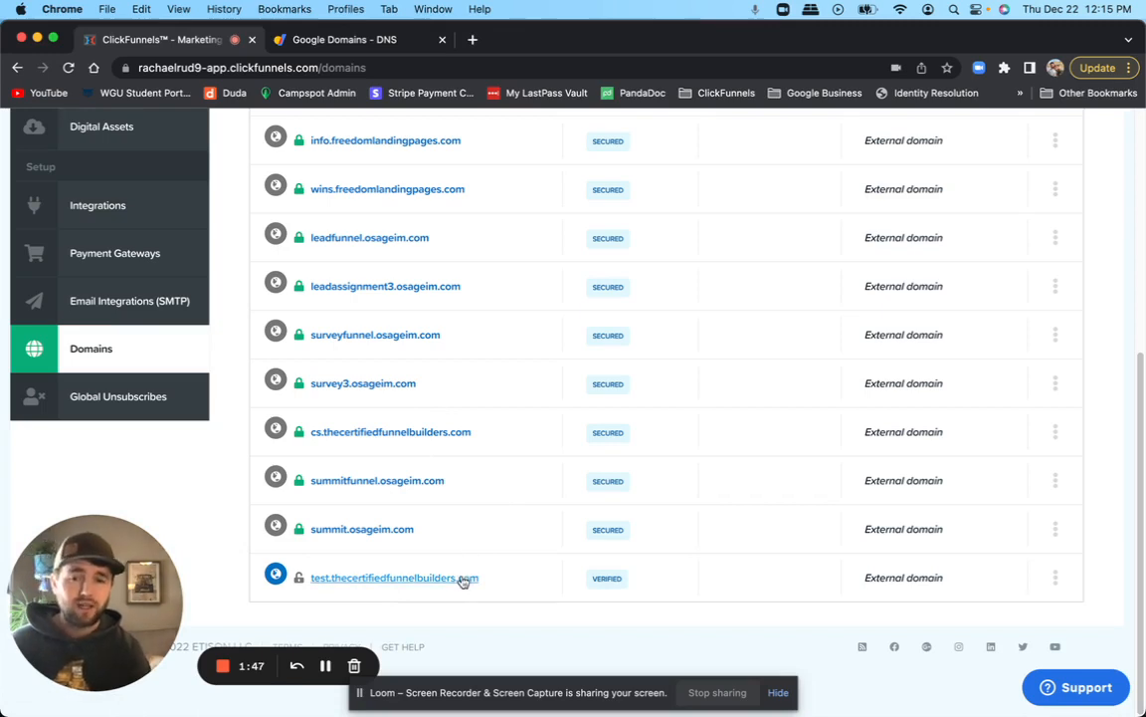
pyautogui.click(1056, 579)
pyautogui.click(1028, 595)
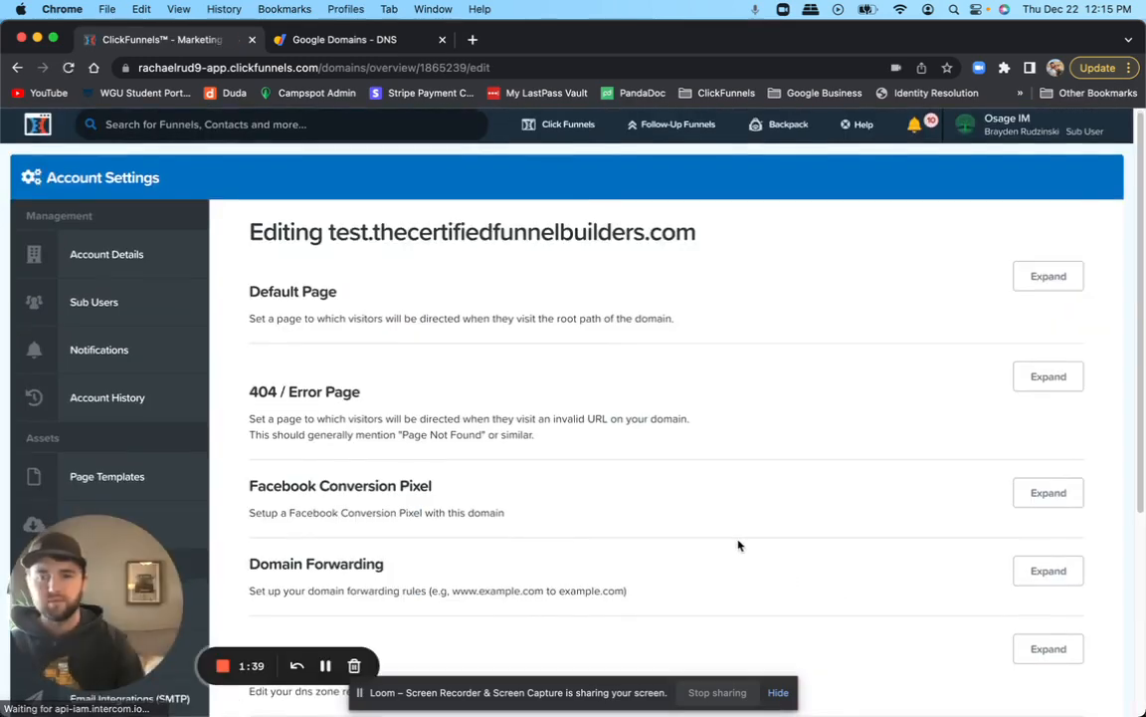
# Expand the domain's SSL section and add SSL to test.thecertifiedfunnelbuilders.com.
pyautogui.scroll(-5, 738, 545)
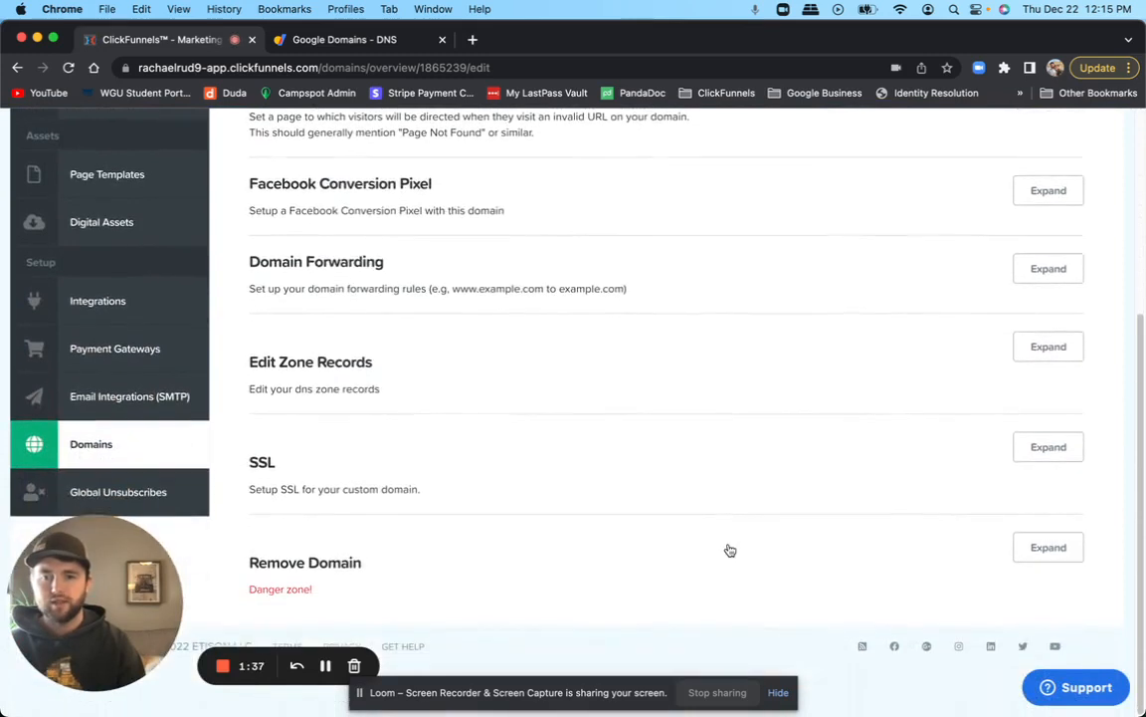
pyautogui.click(1044, 454)
pyautogui.scroll(-1, 804, 491)
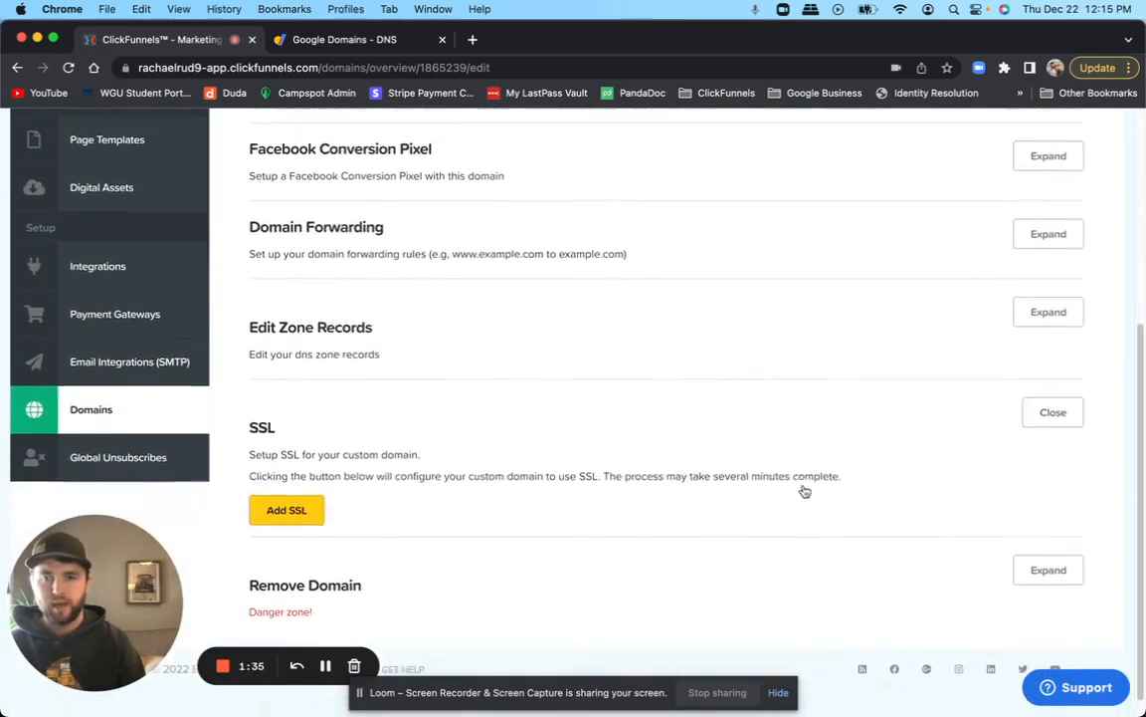
pyautogui.scroll(-1, 804, 490)
pyautogui.click(299, 495)
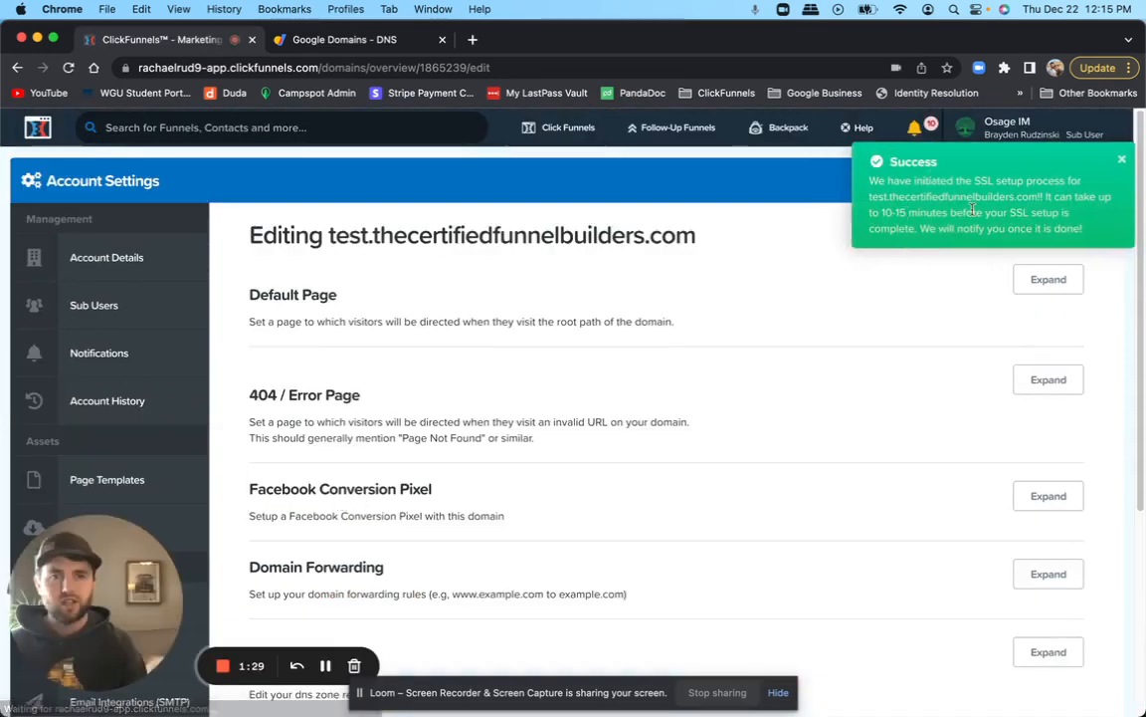
# Return to the domain list and check the SSL status of test.thecertifiedfunnelbuilders.com.
pyautogui.scroll(-5, 753, 461)
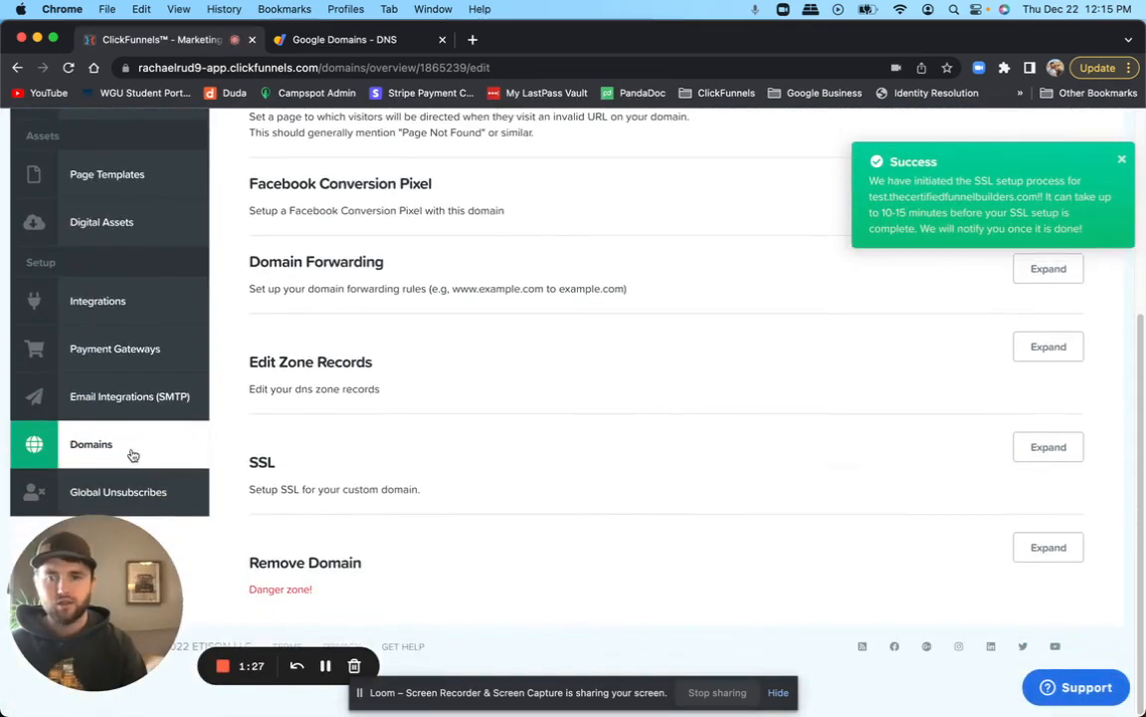
pyautogui.click(137, 454)
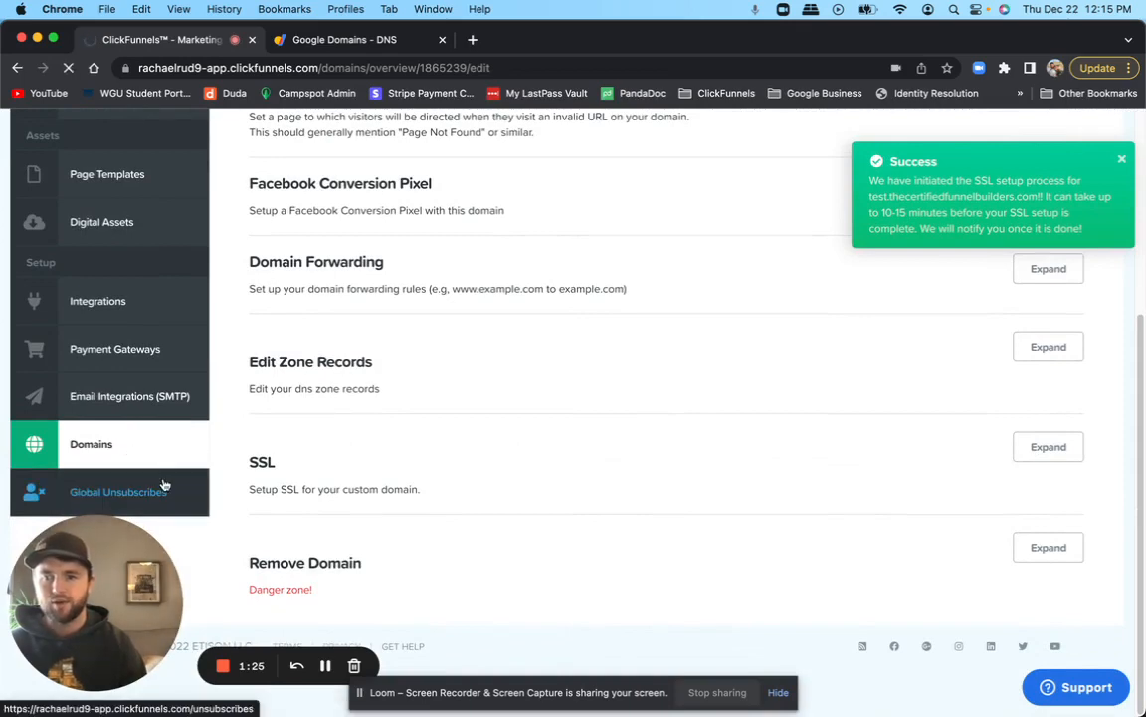
pyautogui.scroll(-10, 468, 443)
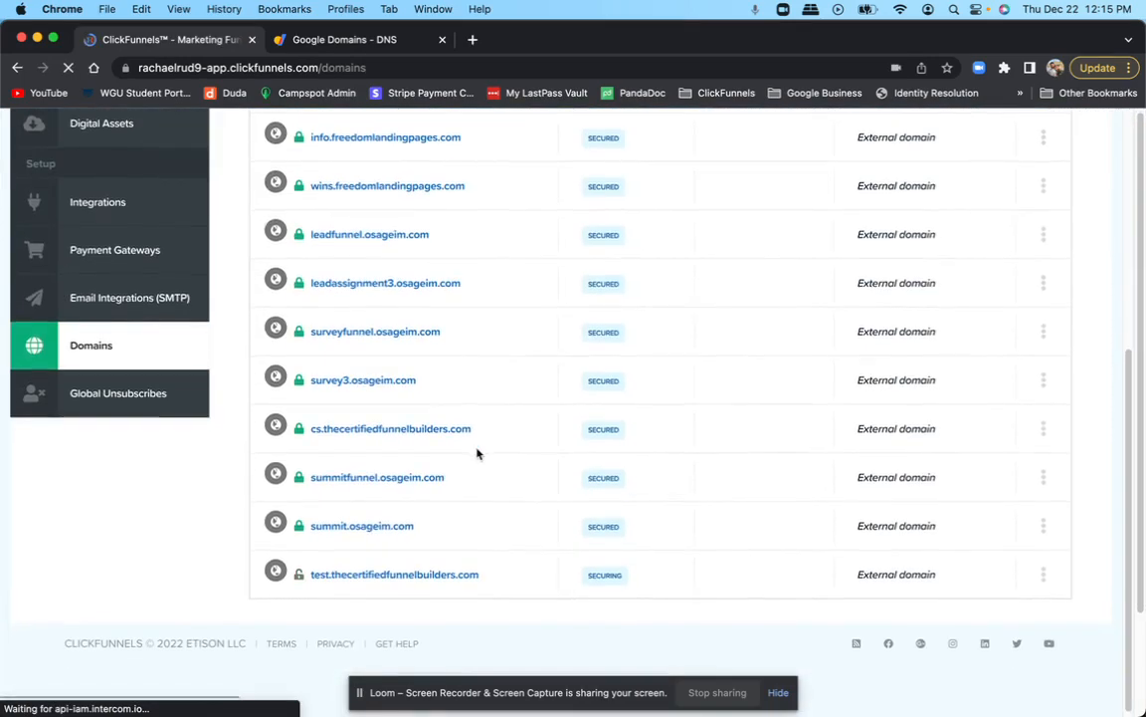
# Reopen the settings of test.thecertifiedfunnelbuilders.com and examine its 404 / Error Page and Default Page options.
pyautogui.click(465, 582)
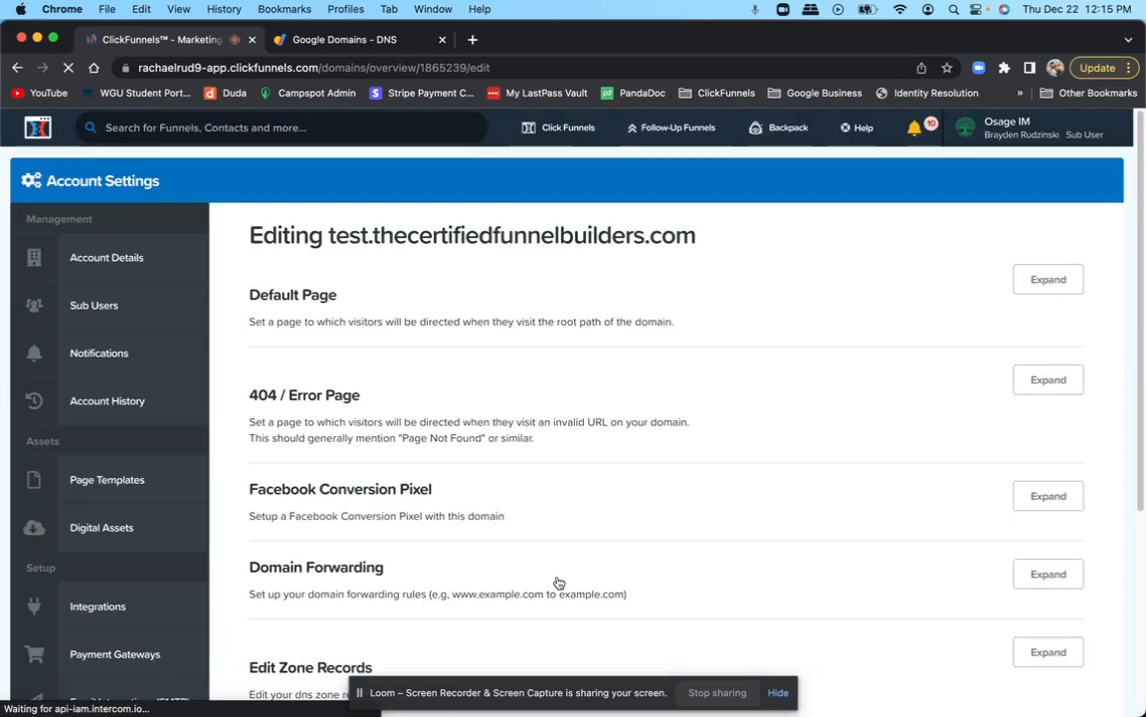
pyautogui.scroll(-2, 967, 332)
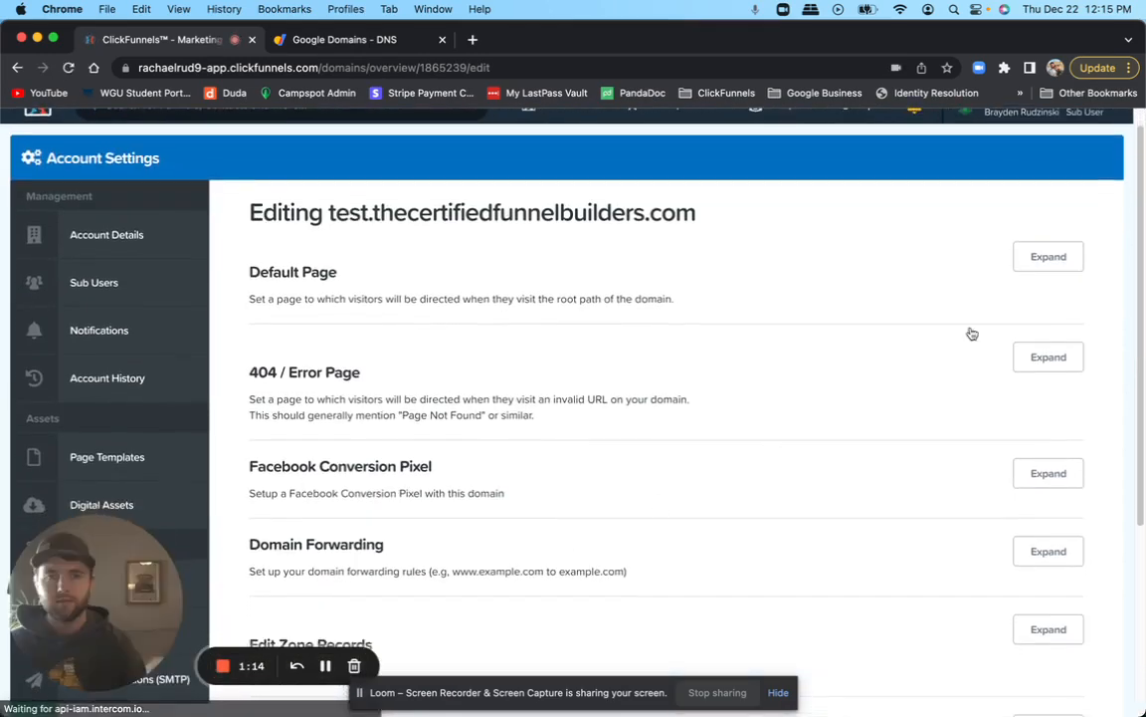
pyautogui.click(1059, 302)
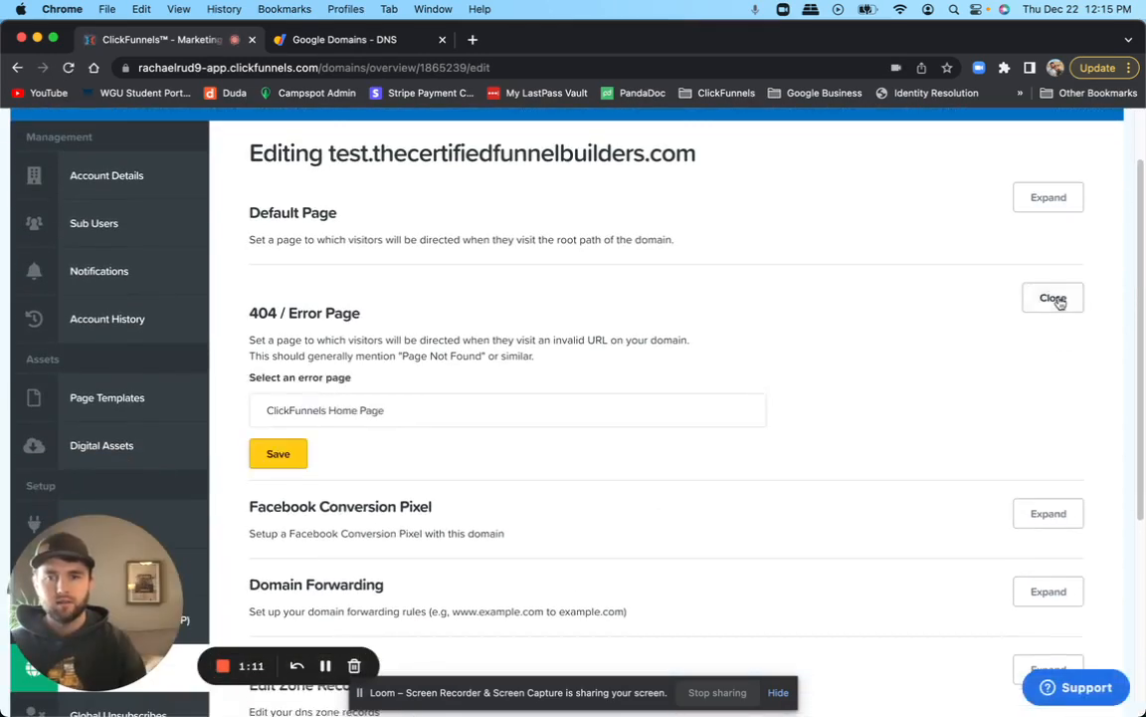
pyautogui.click(1058, 302)
pyautogui.scroll(-2, 838, 410)
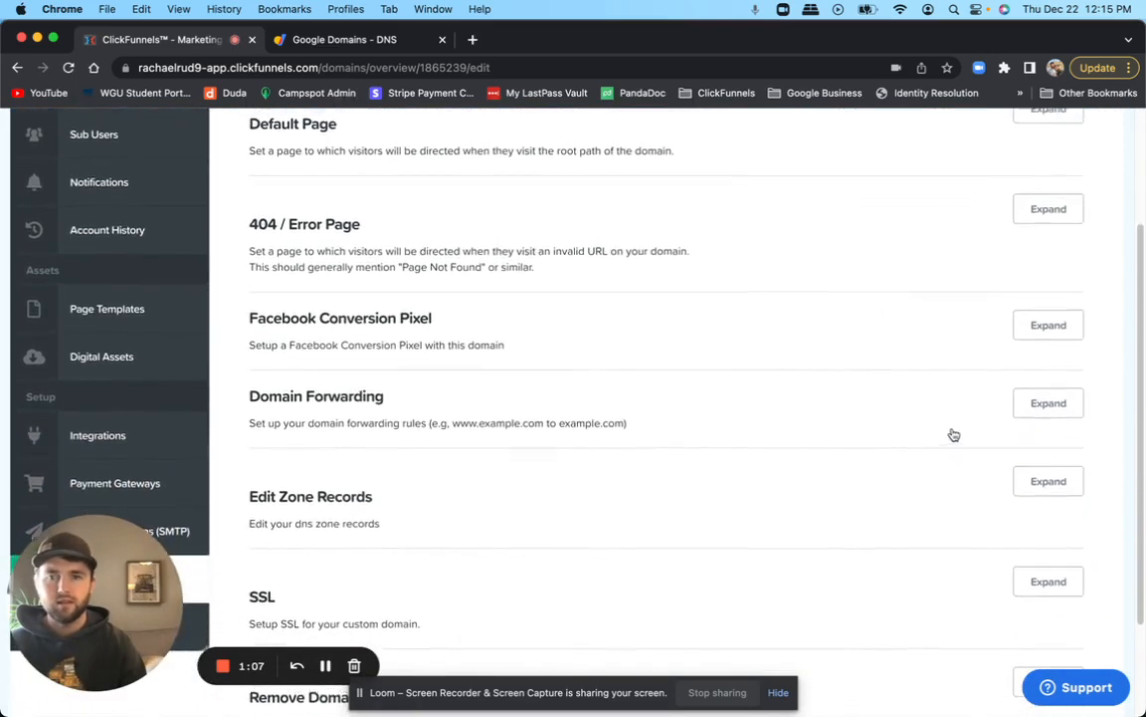
pyautogui.scroll(2, 995, 299)
pyautogui.click(1038, 186)
pyautogui.click(1036, 195)
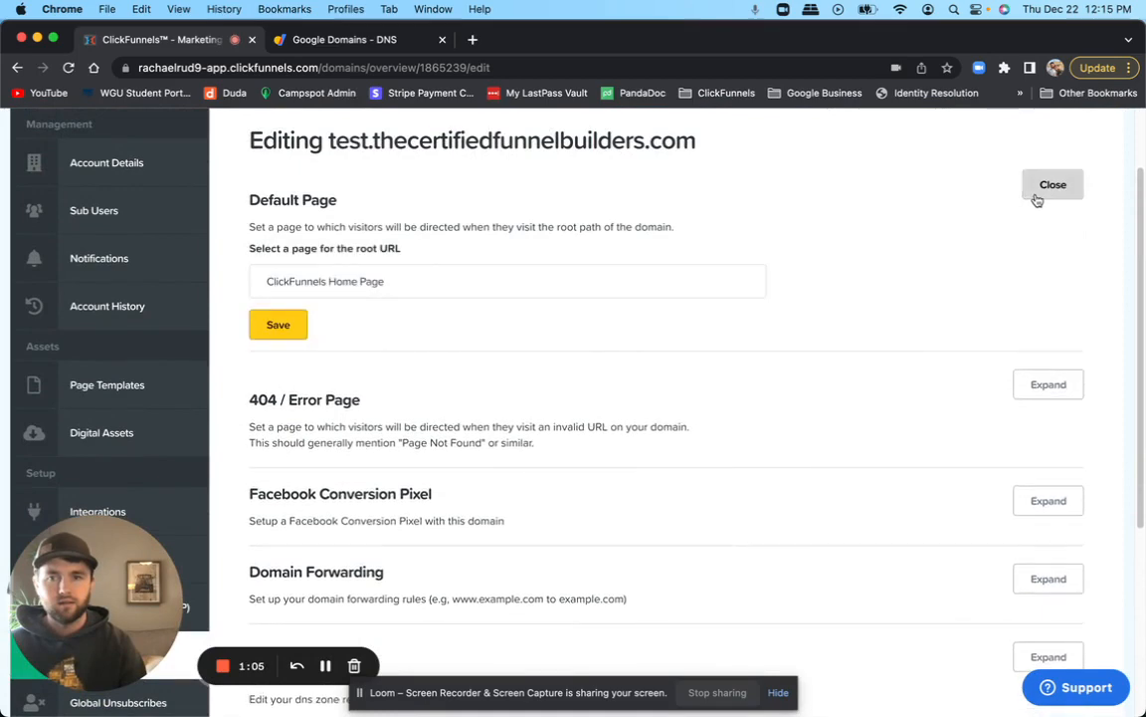
# Review the remaining settings sections of test.thecertifiedfunnelbuilders.com, briefly expanding and collapsing Edit Zone Records.
pyautogui.scroll(-2, 891, 415)
pyautogui.scroll(-4, 891, 415)
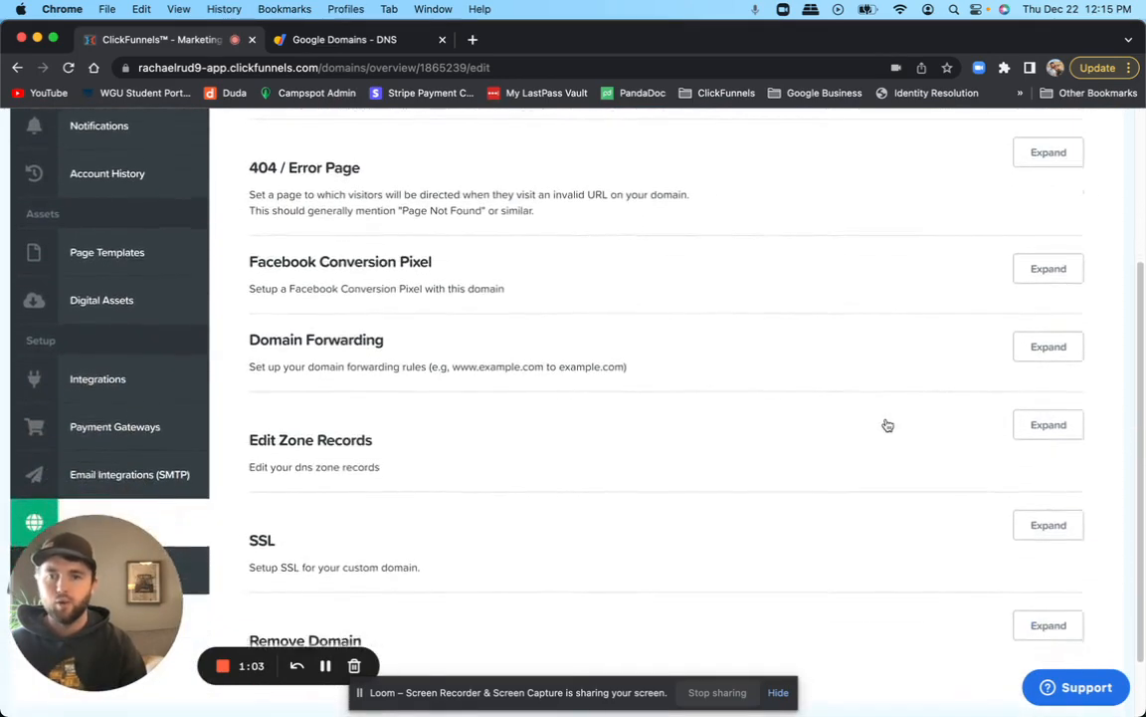
pyautogui.scroll(-1, 886, 448)
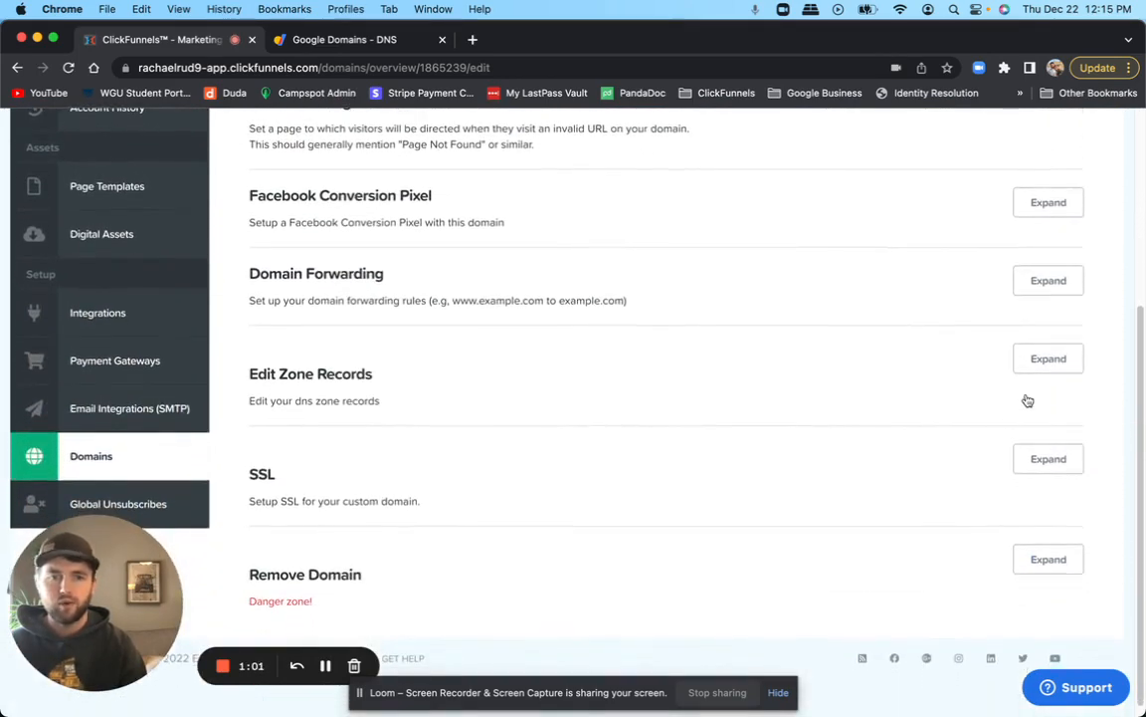
pyautogui.click(1041, 367)
pyautogui.click(1038, 357)
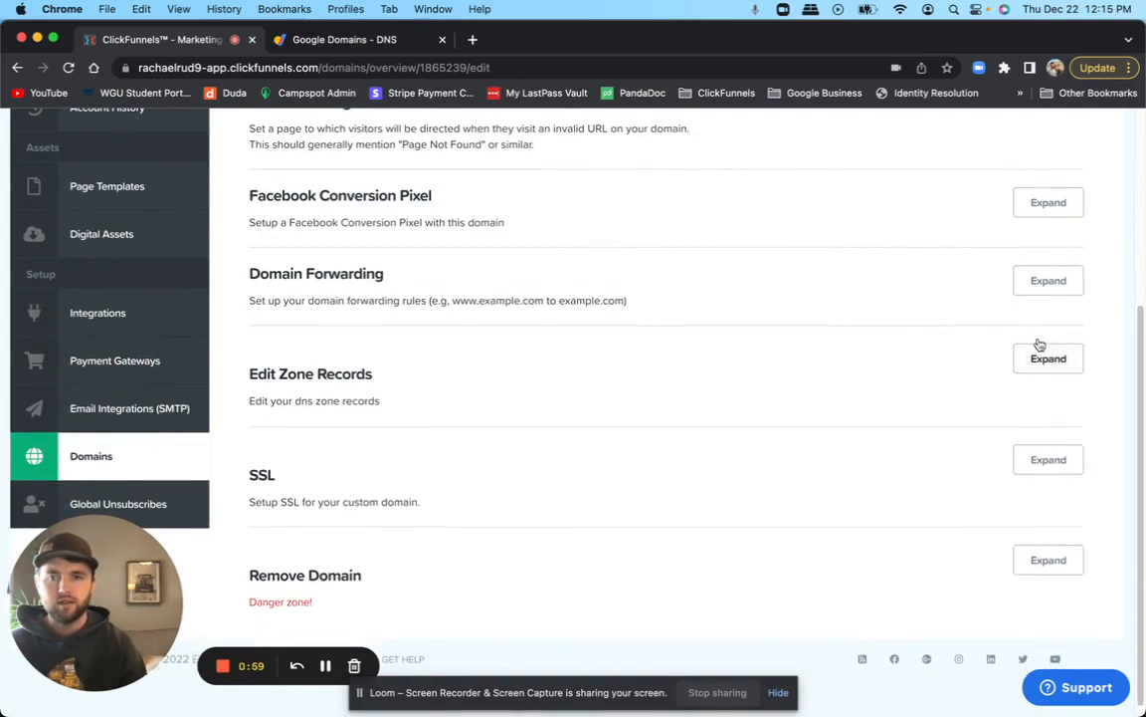
# Expand the SSL section of test.thecertifiedfunnelbuilders.com and run an immediate check of its SSL activation.
pyautogui.click(1055, 468)
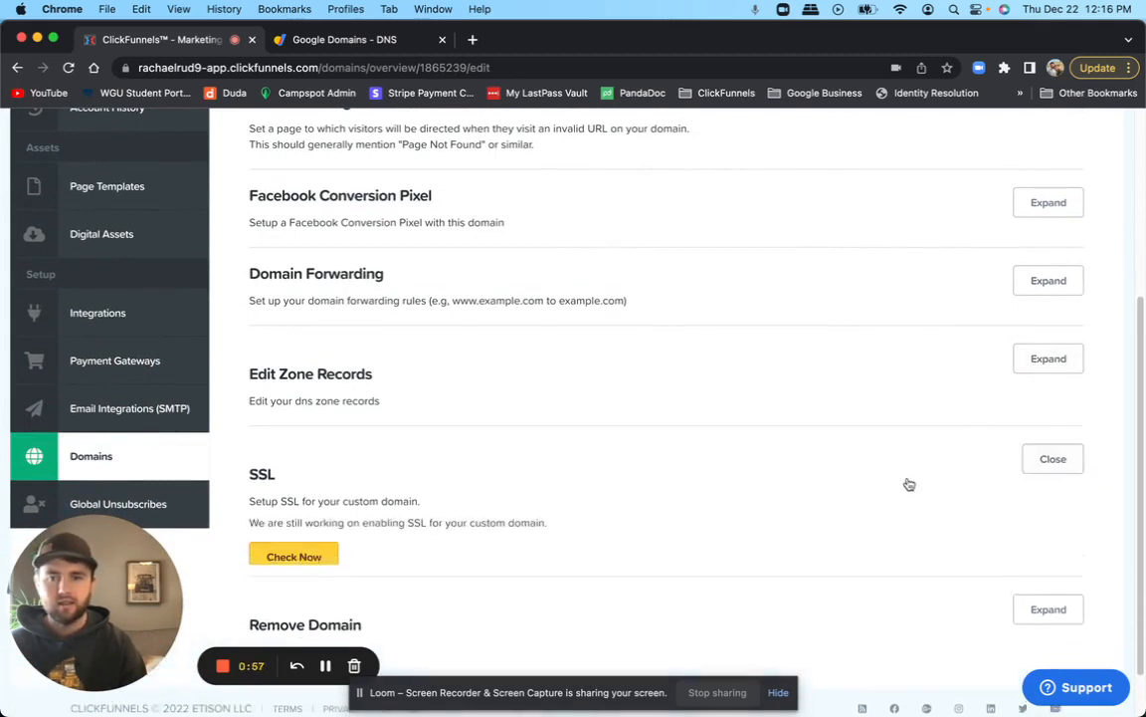
pyautogui.scroll(-2, 906, 481)
pyautogui.click(311, 489)
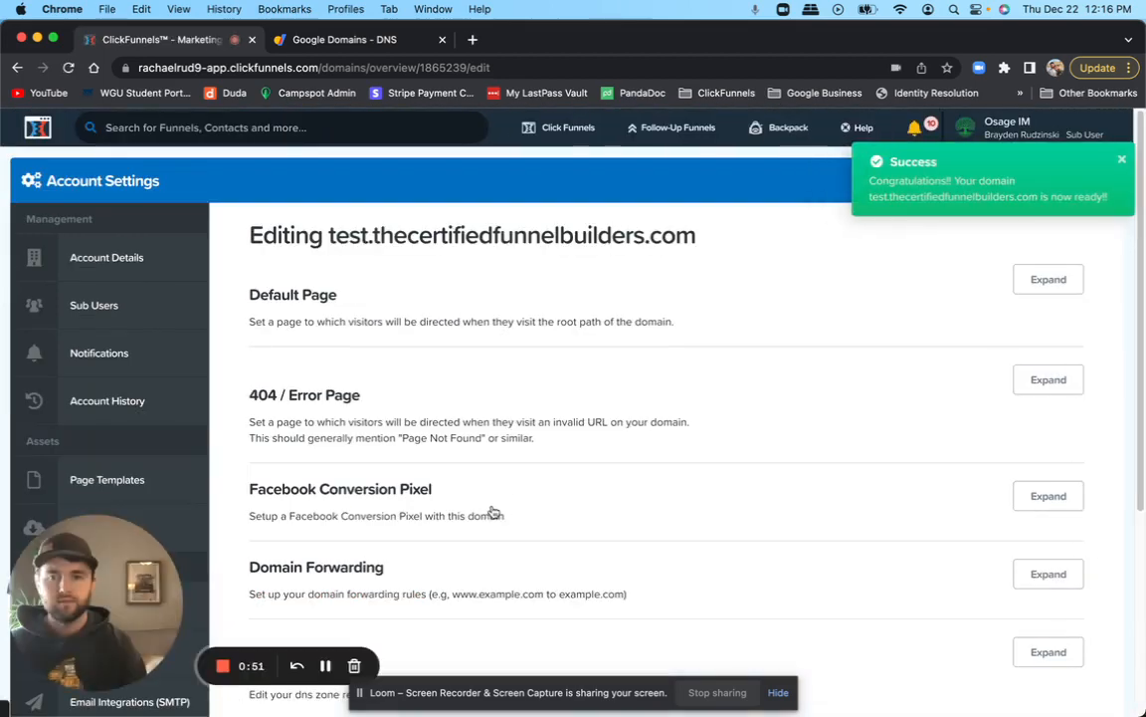
# Go back to the Domains list and examine the SSL status of the test.thecertifiedfunnelbuilders.com entry.
pyautogui.scroll(-5, 503, 469)
pyautogui.click(168, 453)
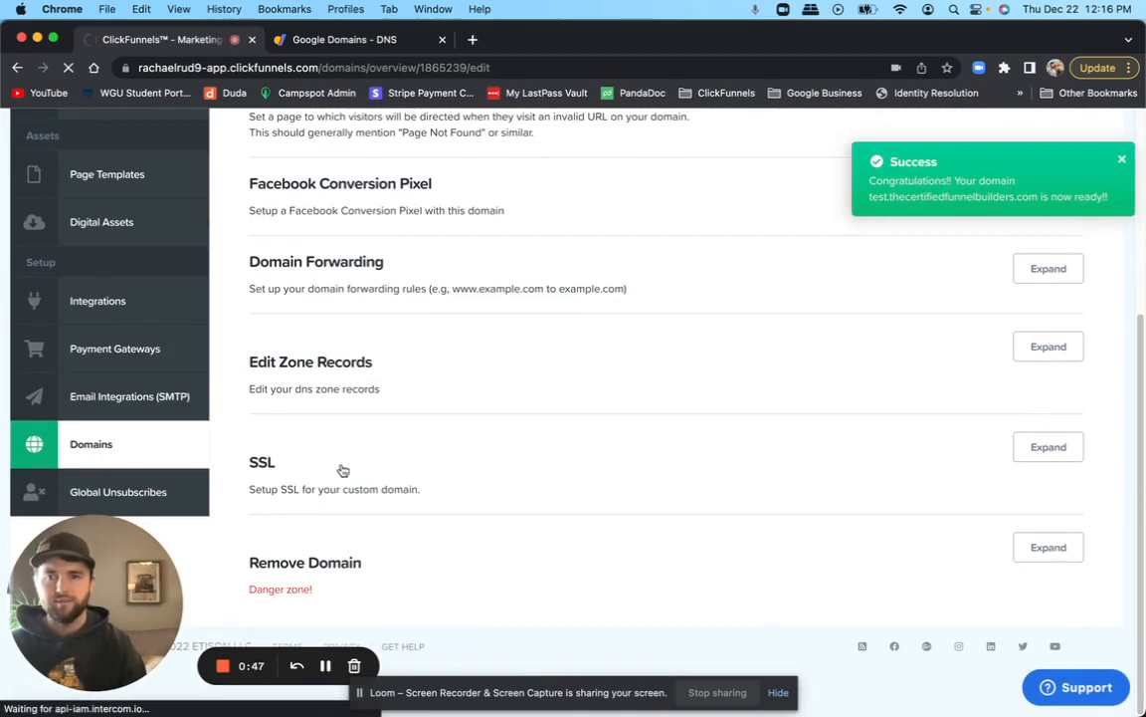
pyautogui.scroll(-5, 353, 471)
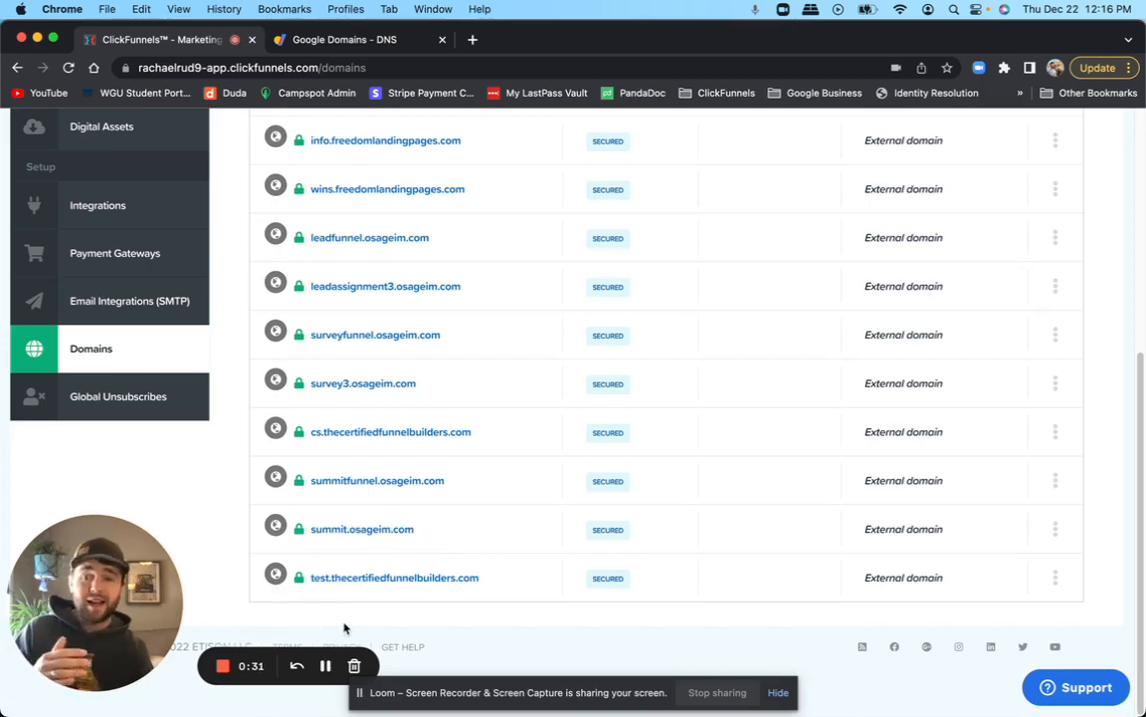
pyautogui.moveTo(144, 641)
pyautogui.click(123, 665)
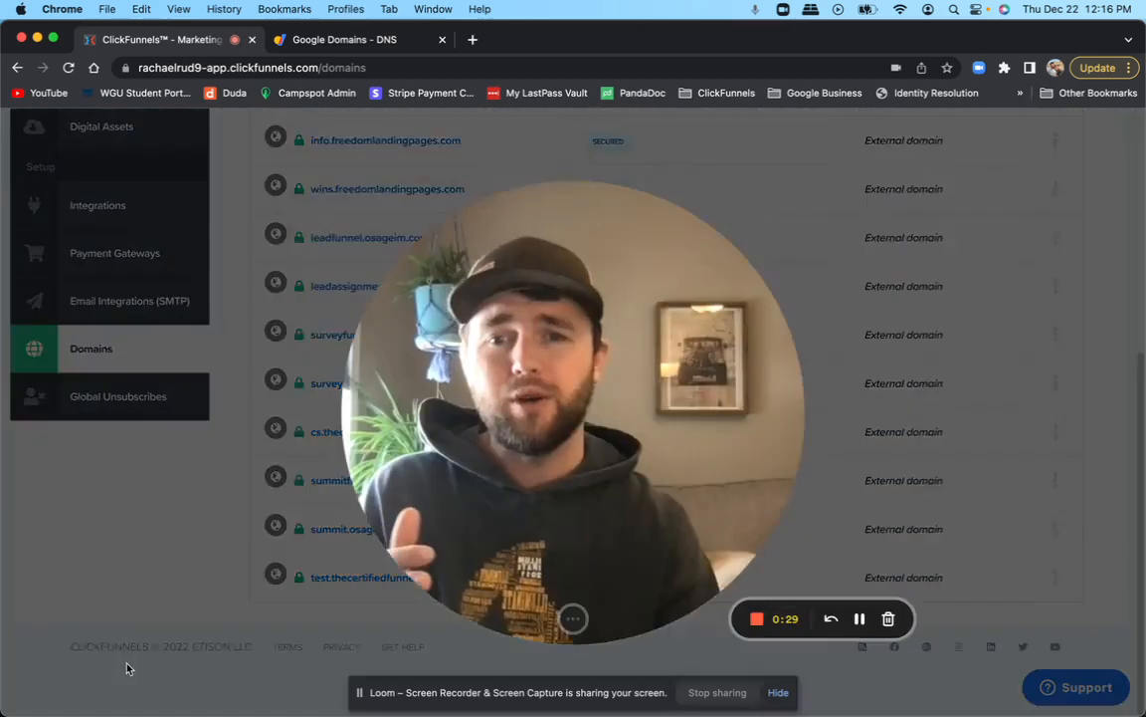